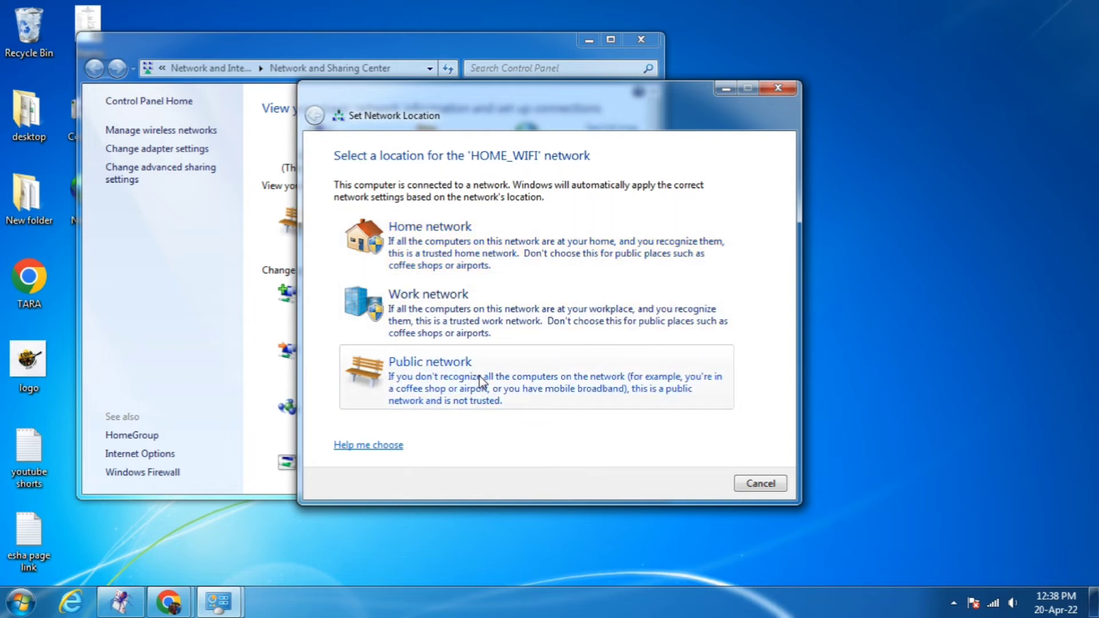
Step: Dismiss the network location choice and make sure file and printer sharing is turned on for the Public profile in the advanced sharing settings
click(759, 483)
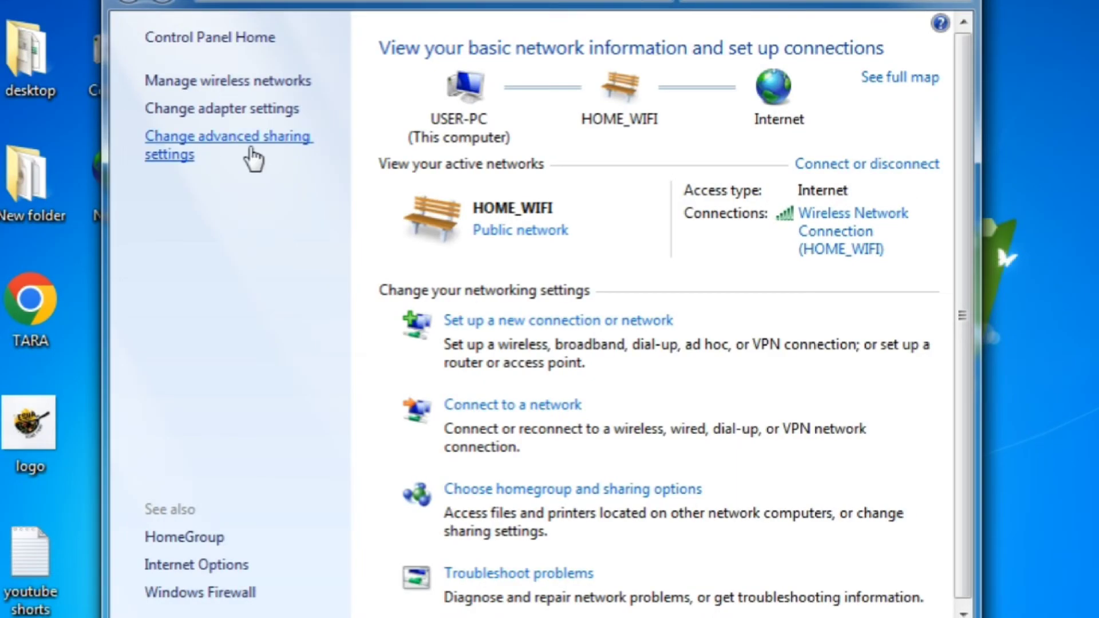
click(250, 154)
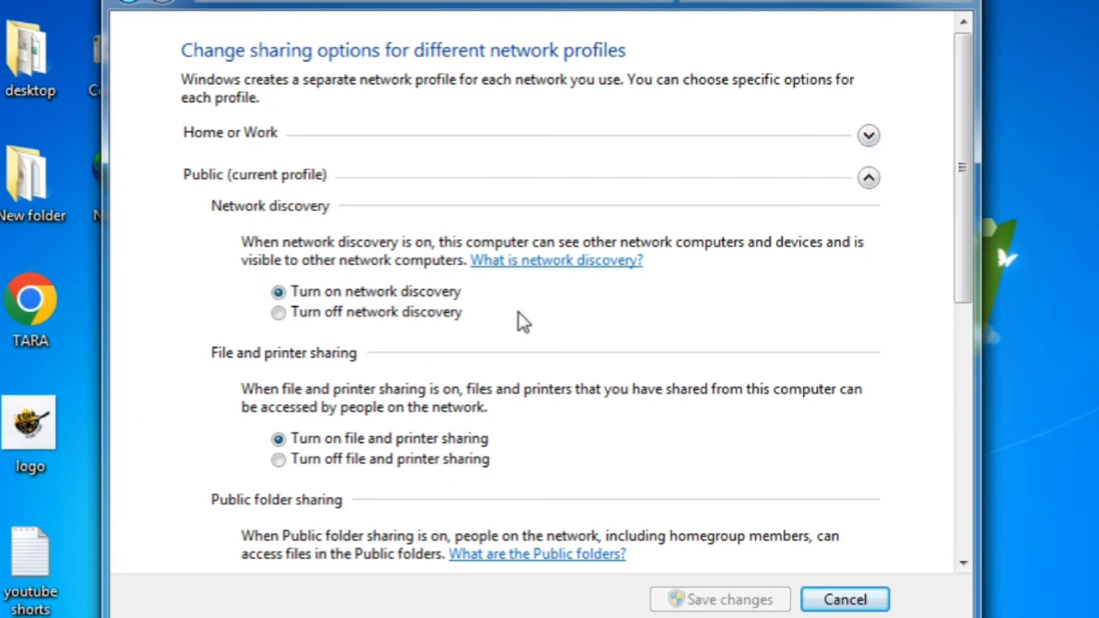
drag(967, 272, 961, 318)
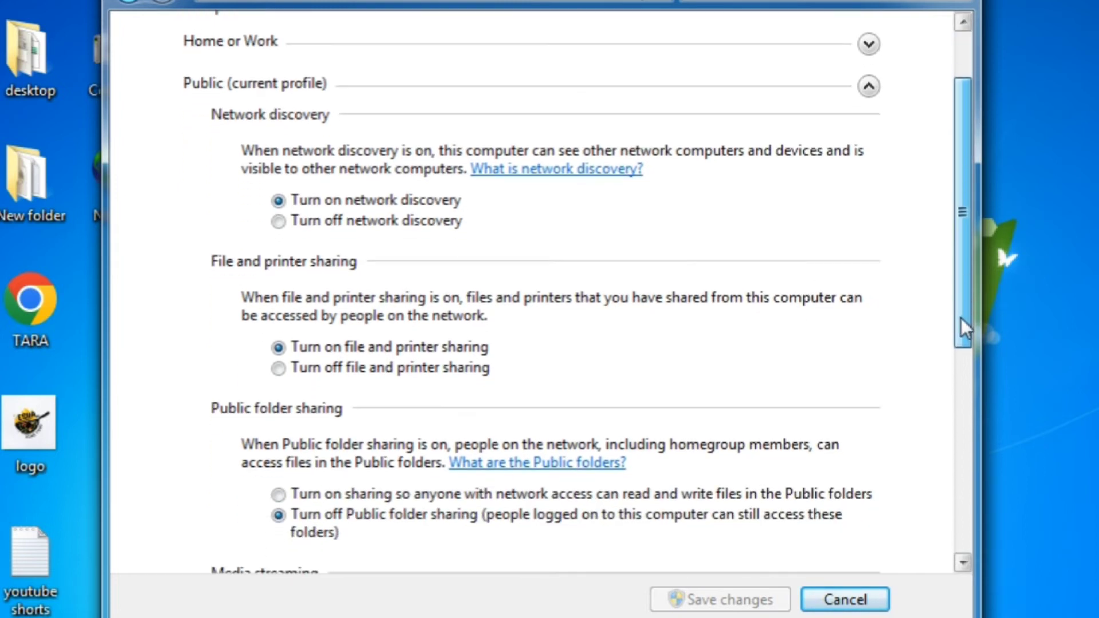
click(448, 367)
click(435, 350)
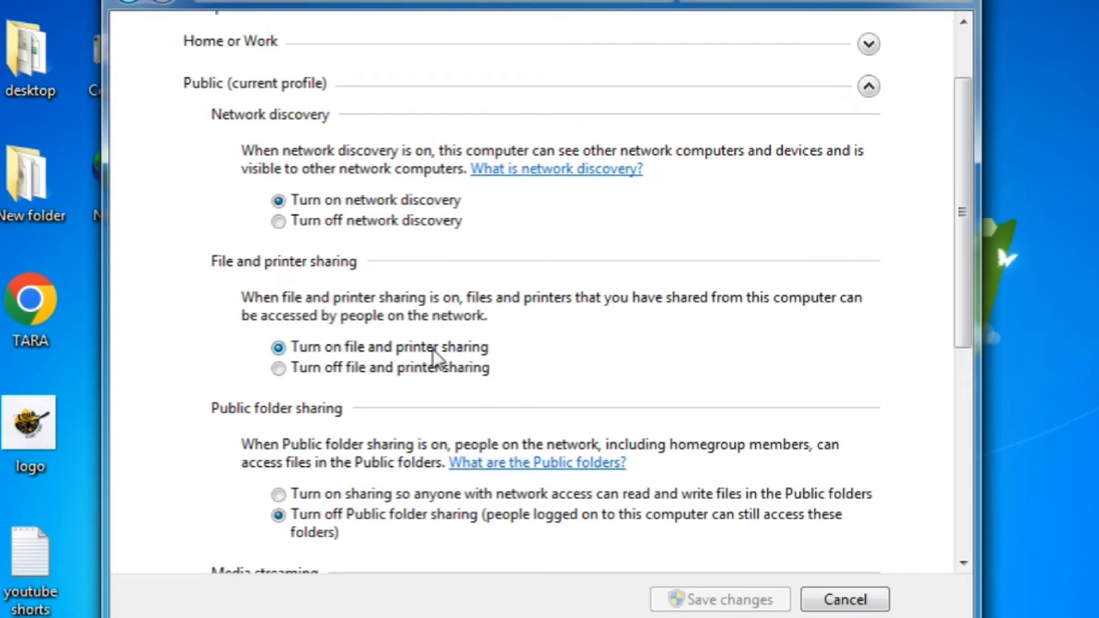
Step: Make sure password protected sharing is turned off, and close the advanced sharing settings
drag(965, 336, 973, 450)
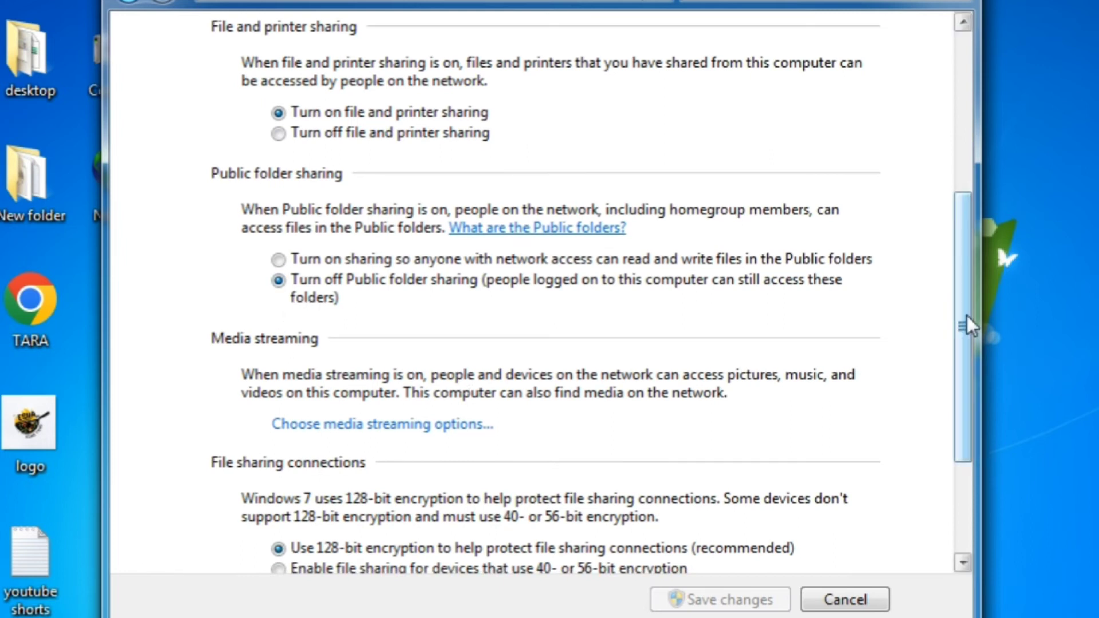
drag(967, 315, 969, 444)
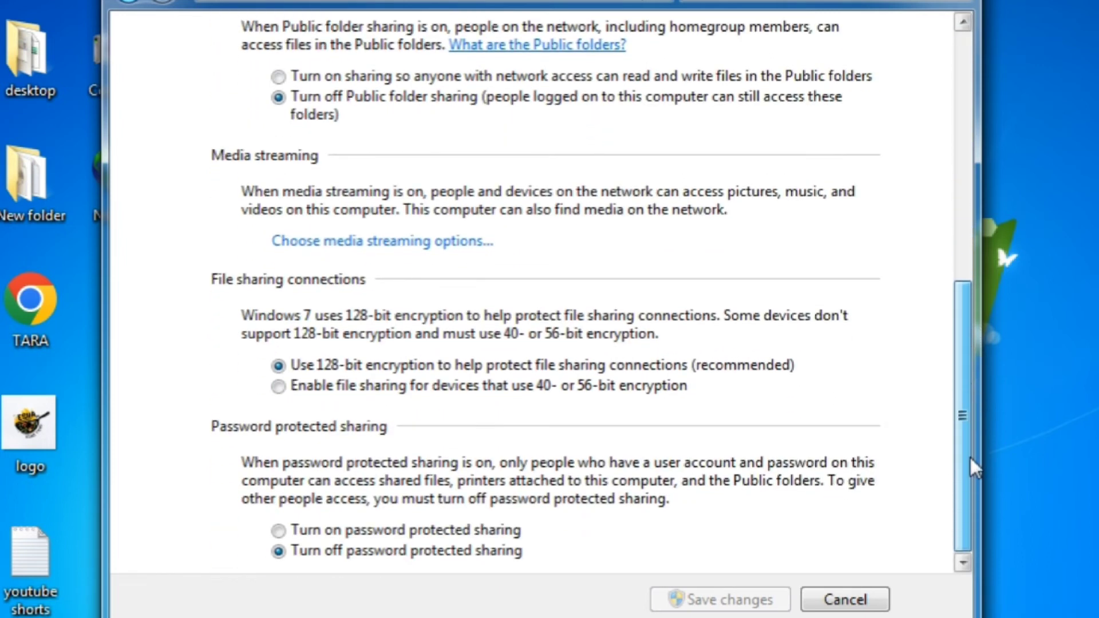
click(372, 530)
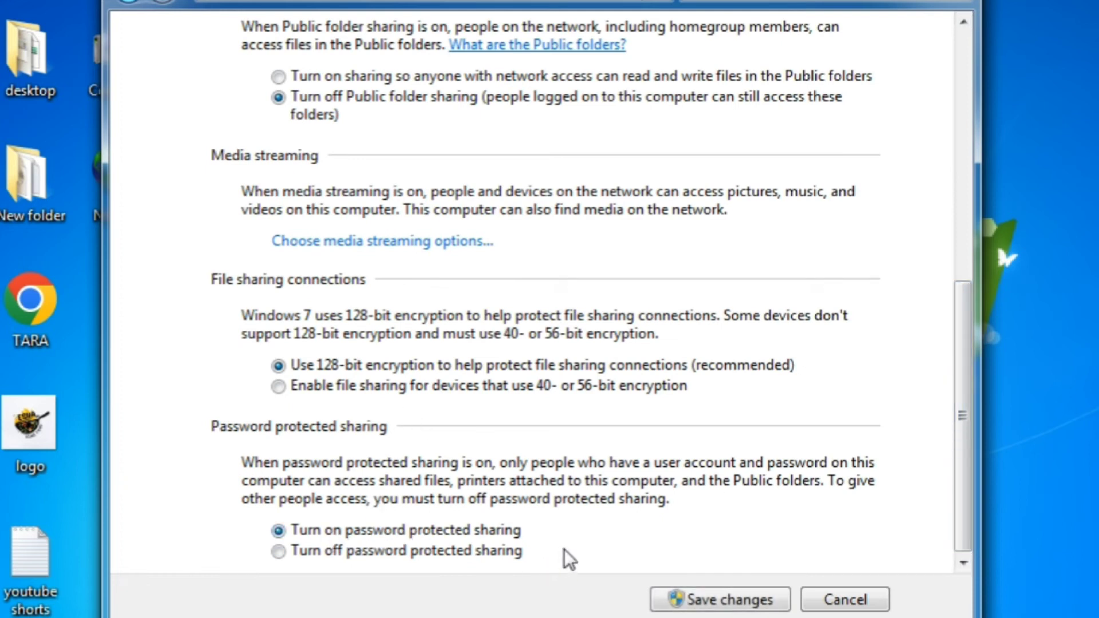
click(278, 550)
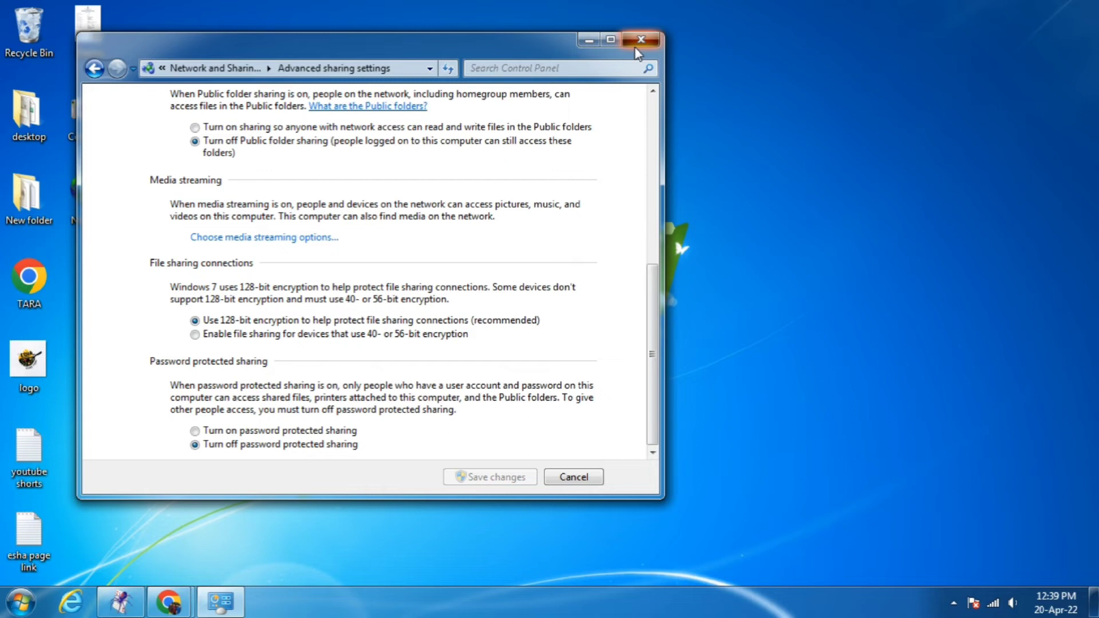
click(639, 40)
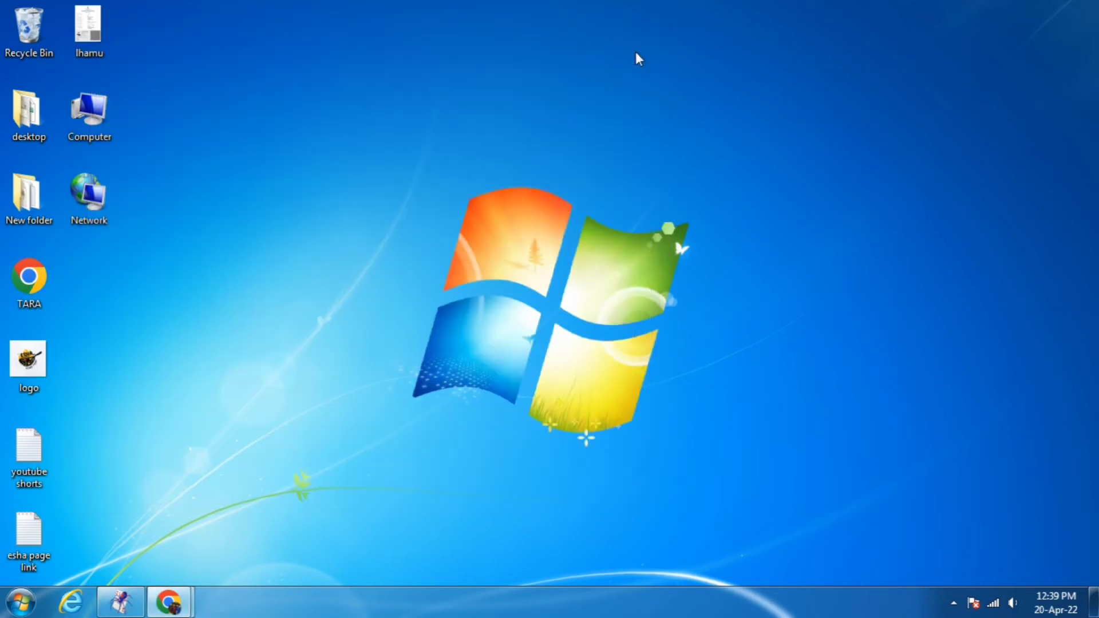
right_click(622, 127)
click(626, 168)
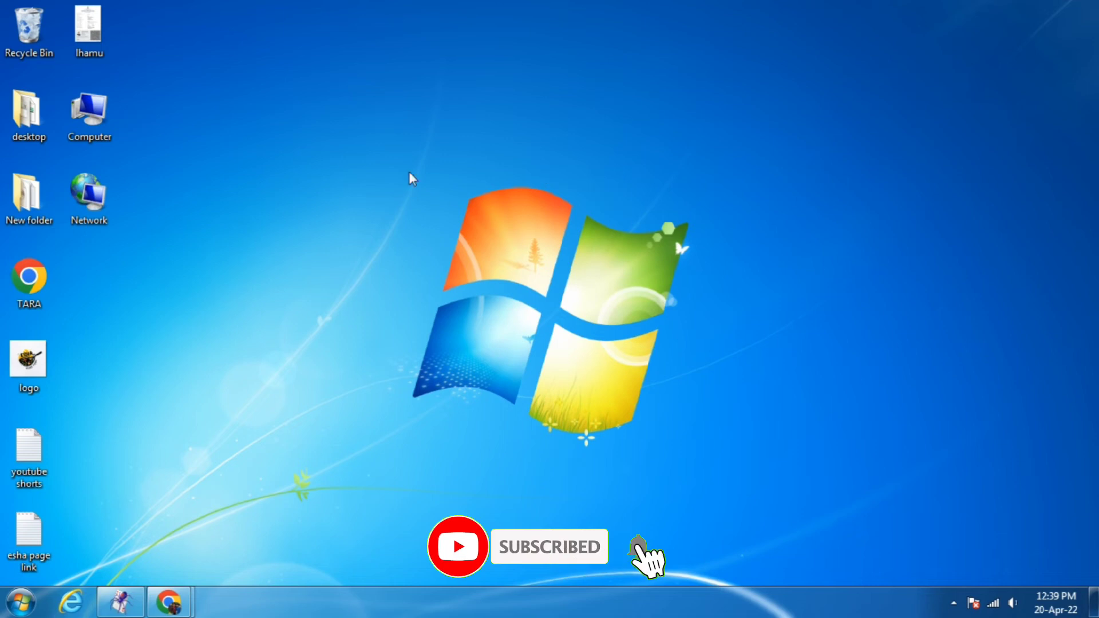
Step: Open the Computer's system properties and check the basic system information, including the computer name and workgroup
click(88, 131)
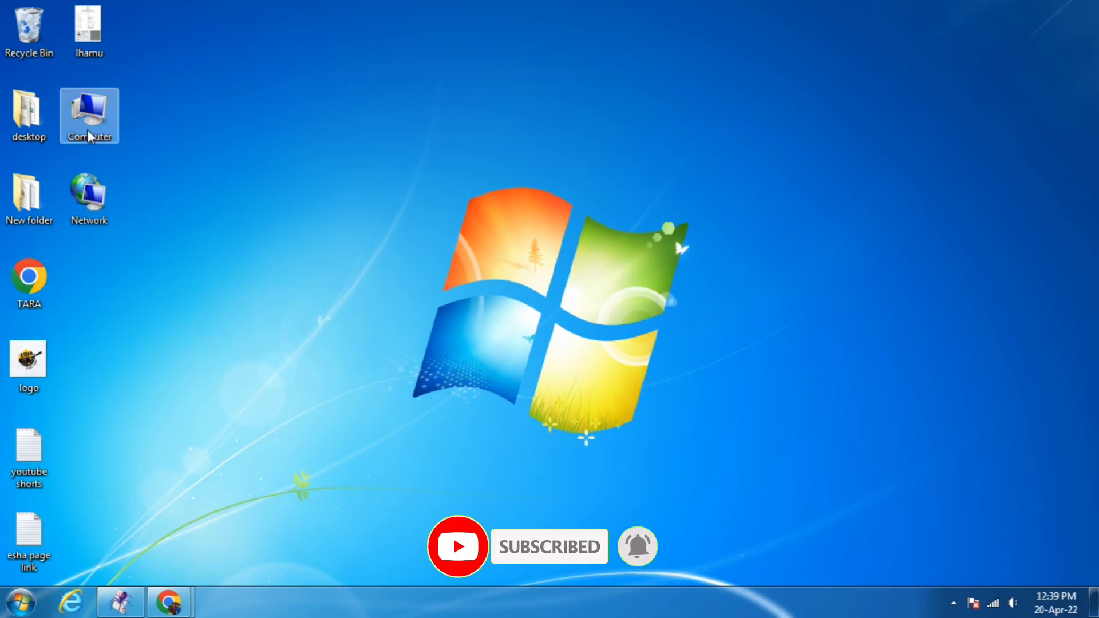
right_click(87, 130)
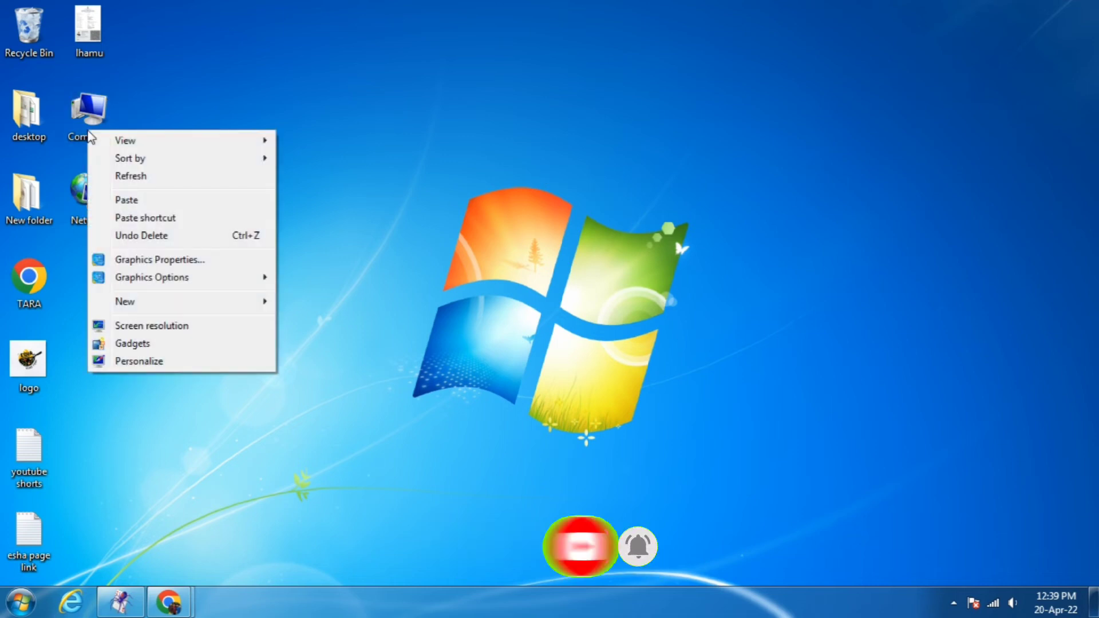
click(85, 126)
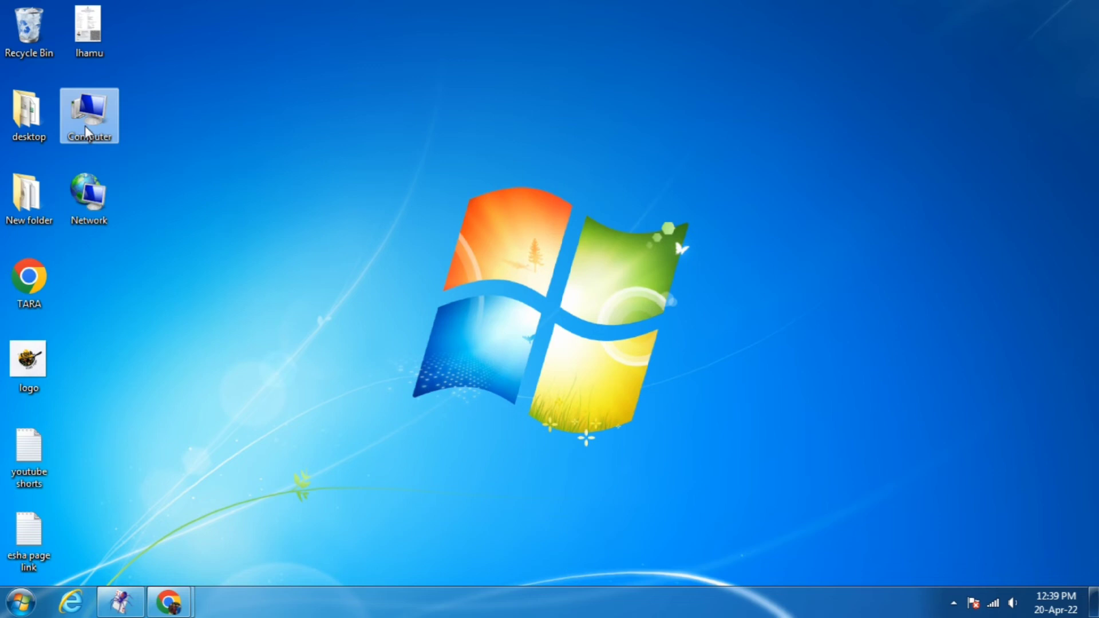
right_click(85, 126)
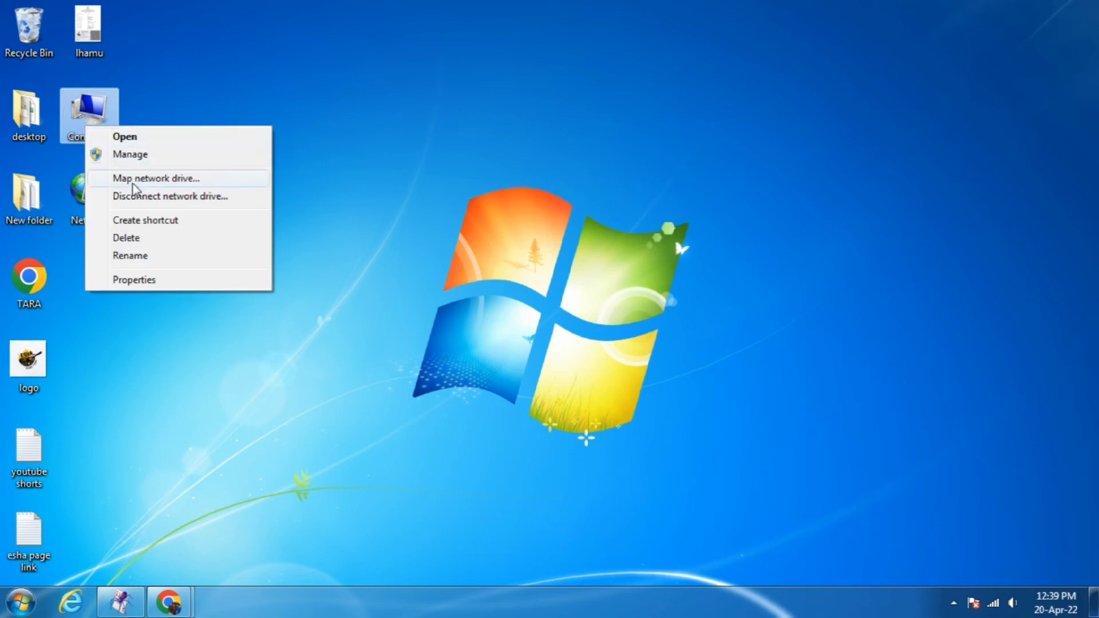
click(141, 280)
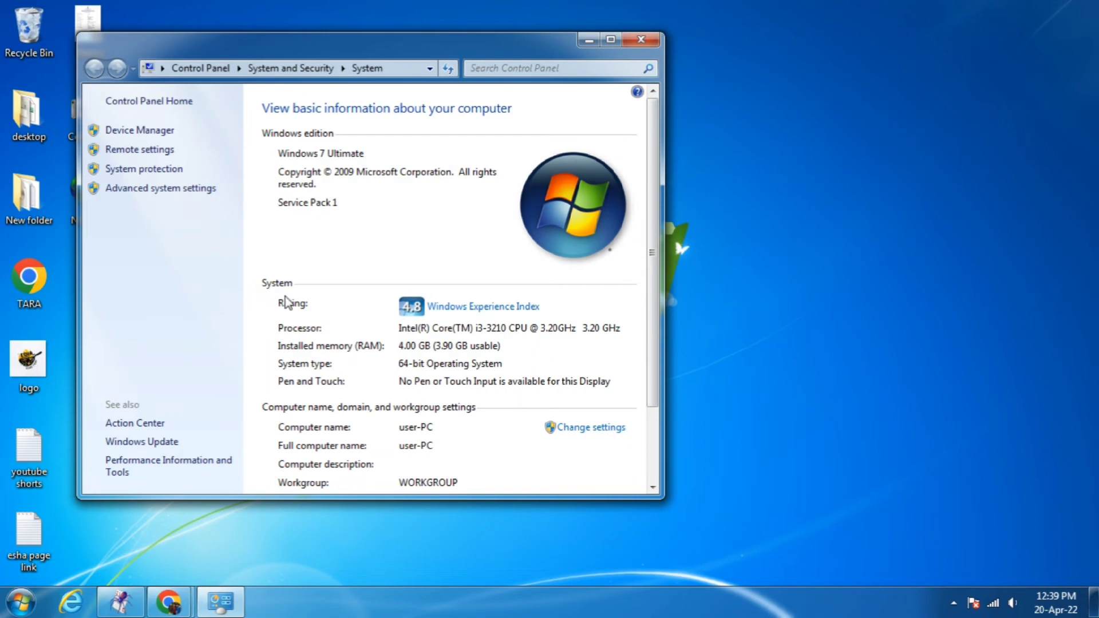
scroll(652, 307, down, 1)
scroll(652, 320, down, 3)
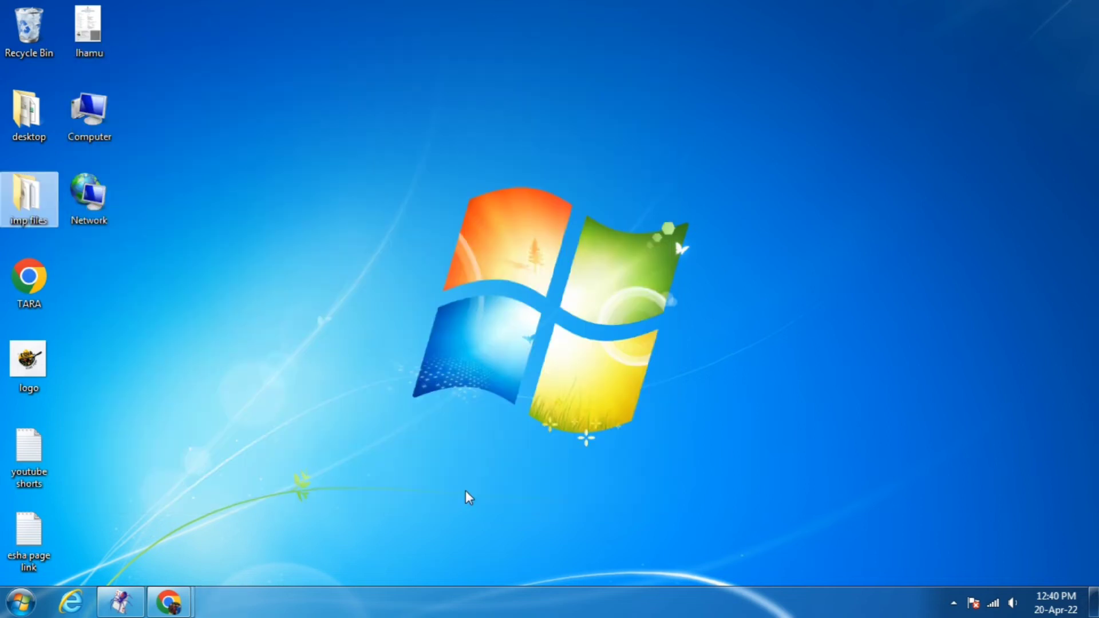
Step: Add the Everyone group to the security permissions of the "imp files" folder on the desktop
right_click(33, 209)
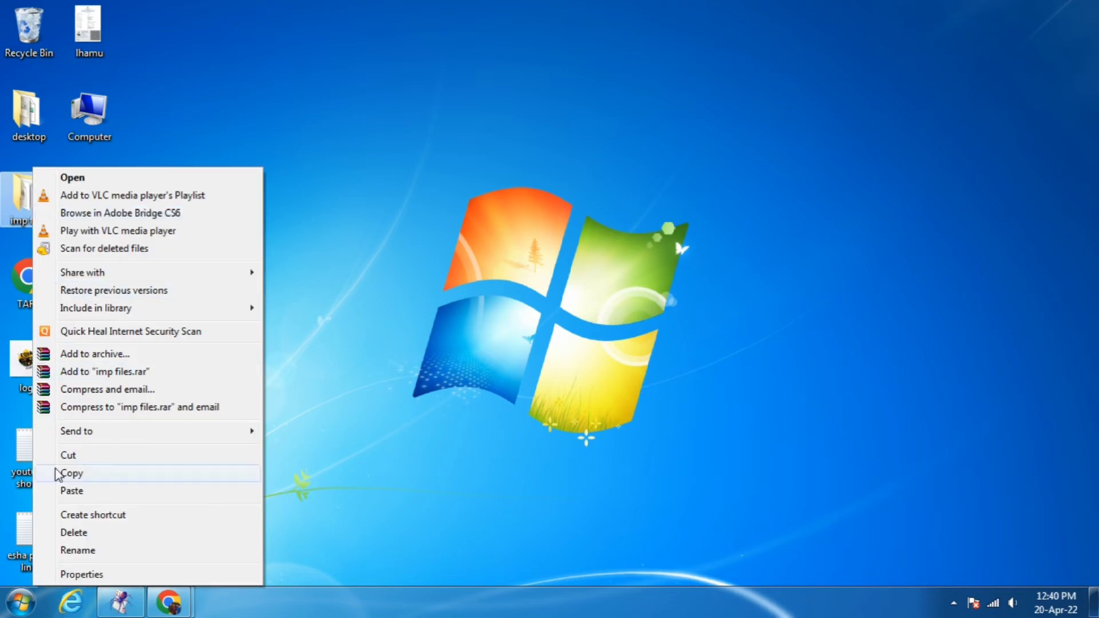
click(58, 576)
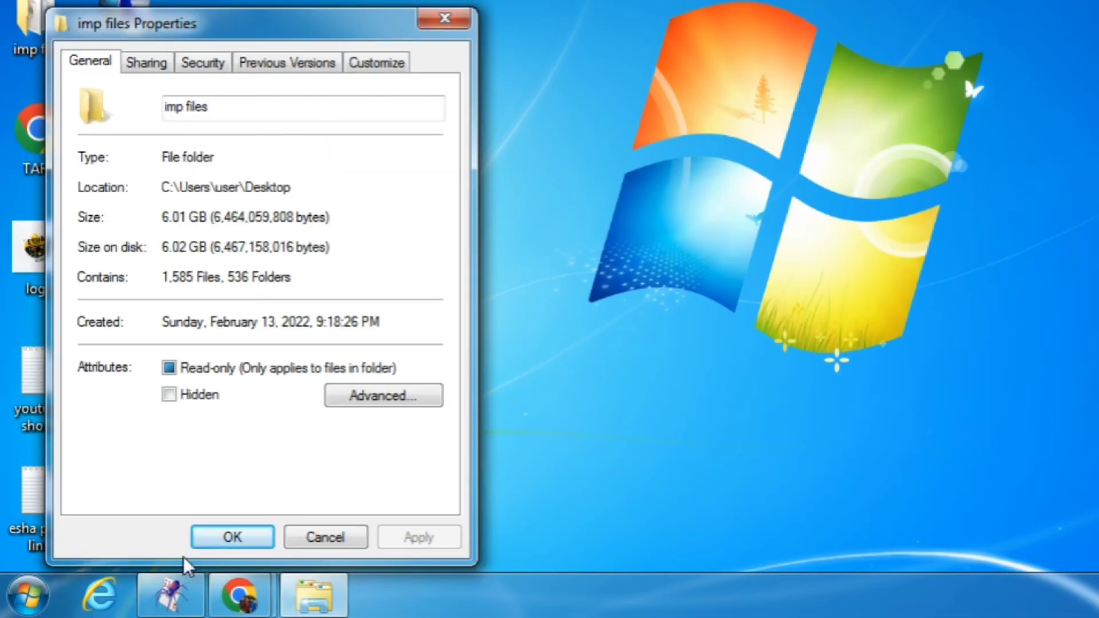
click(199, 63)
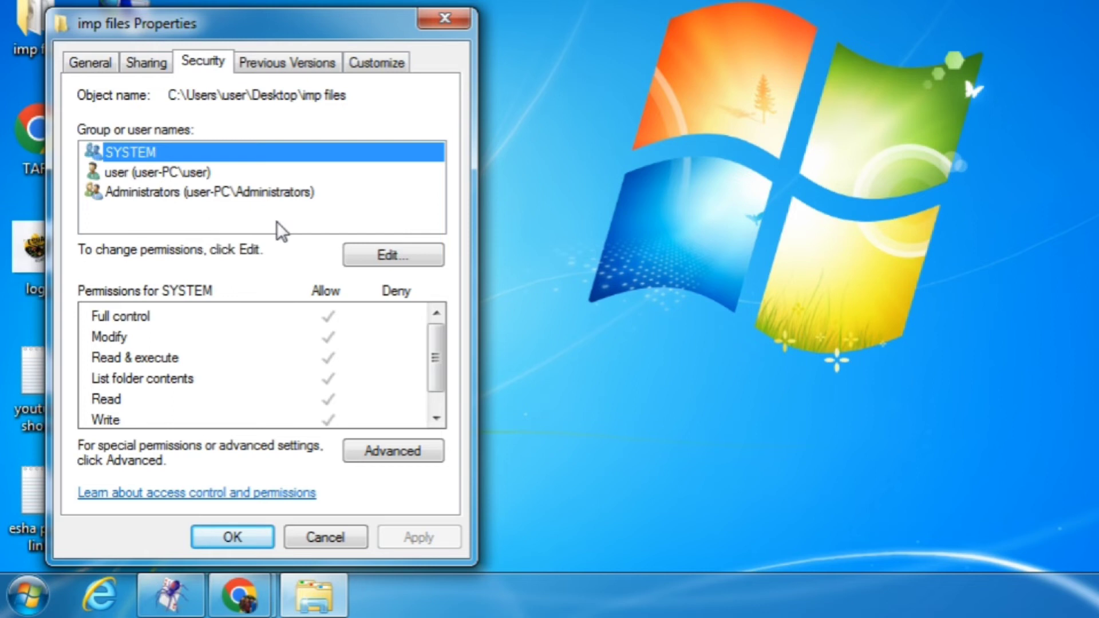
click(410, 259)
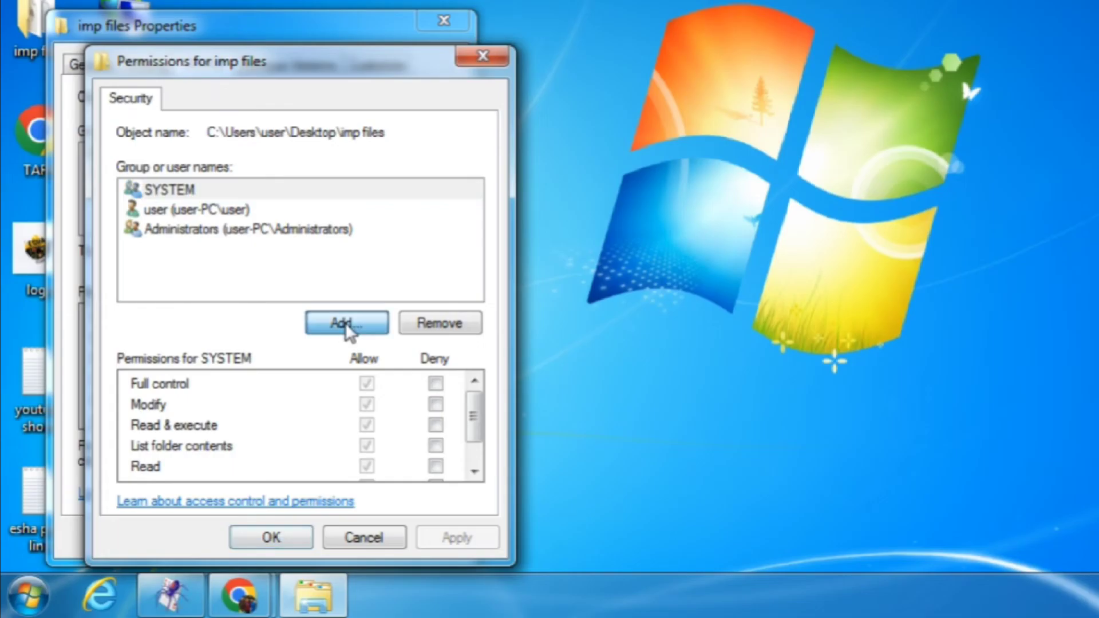
click(344, 321)
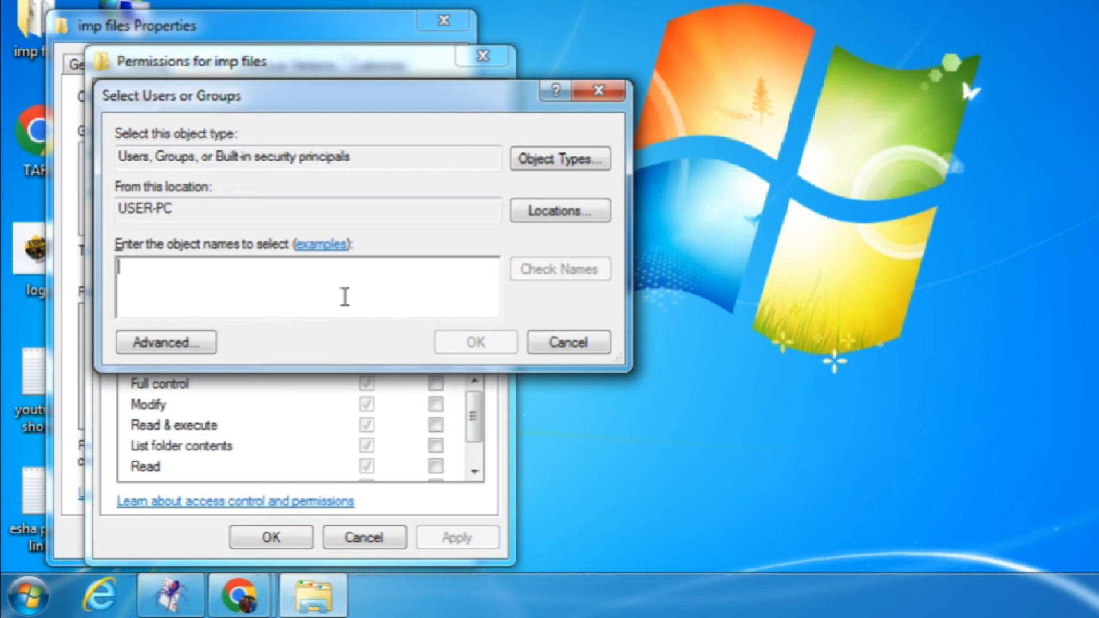
text(everyone)
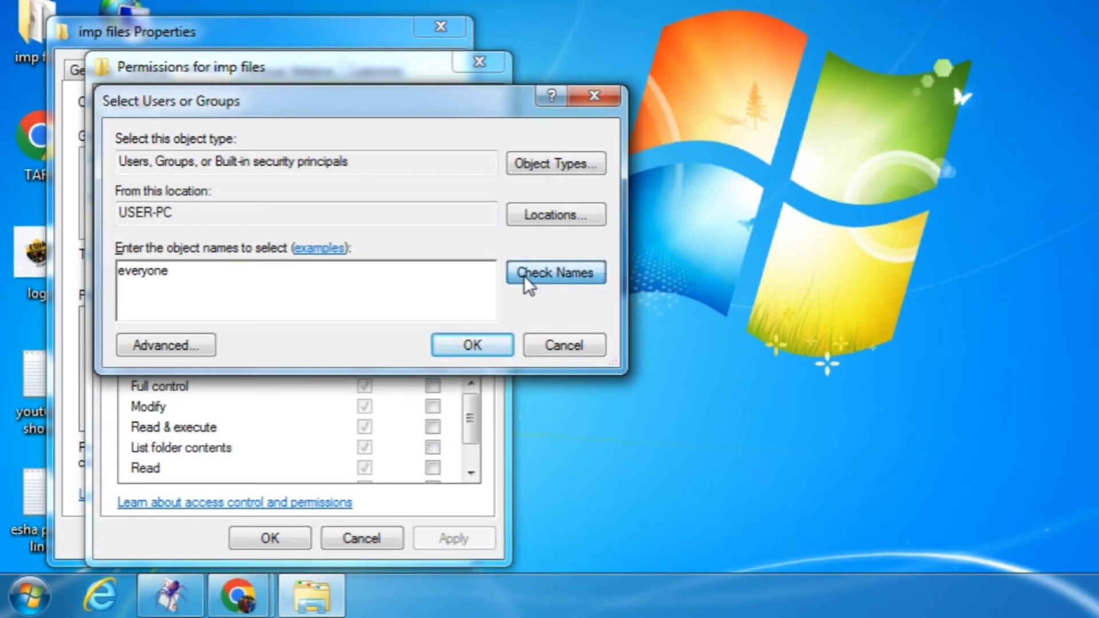
click(528, 271)
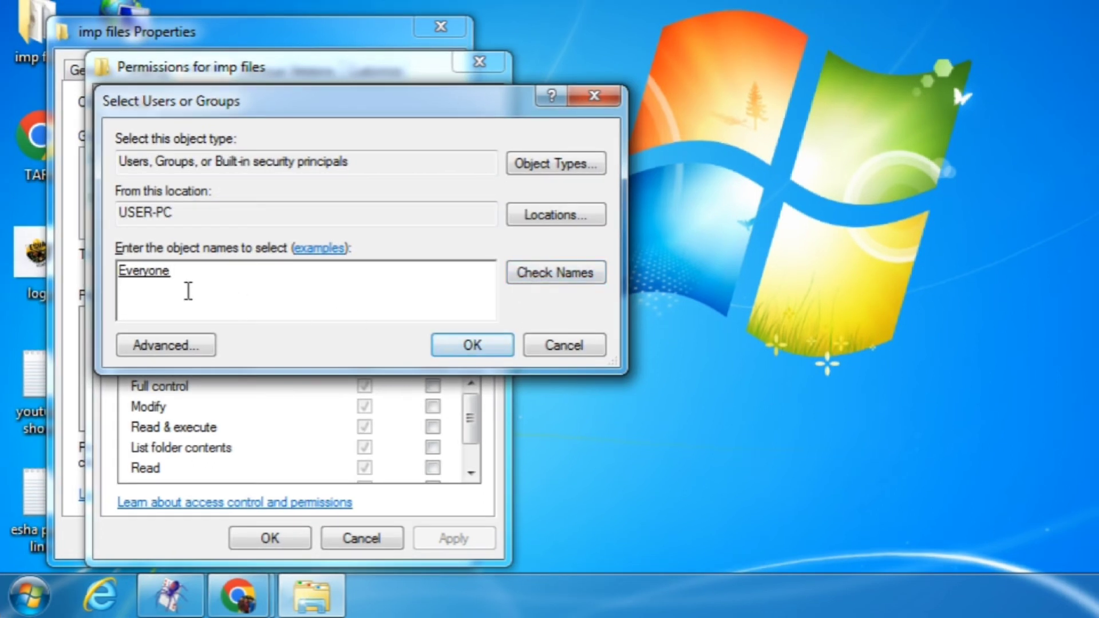
click(499, 342)
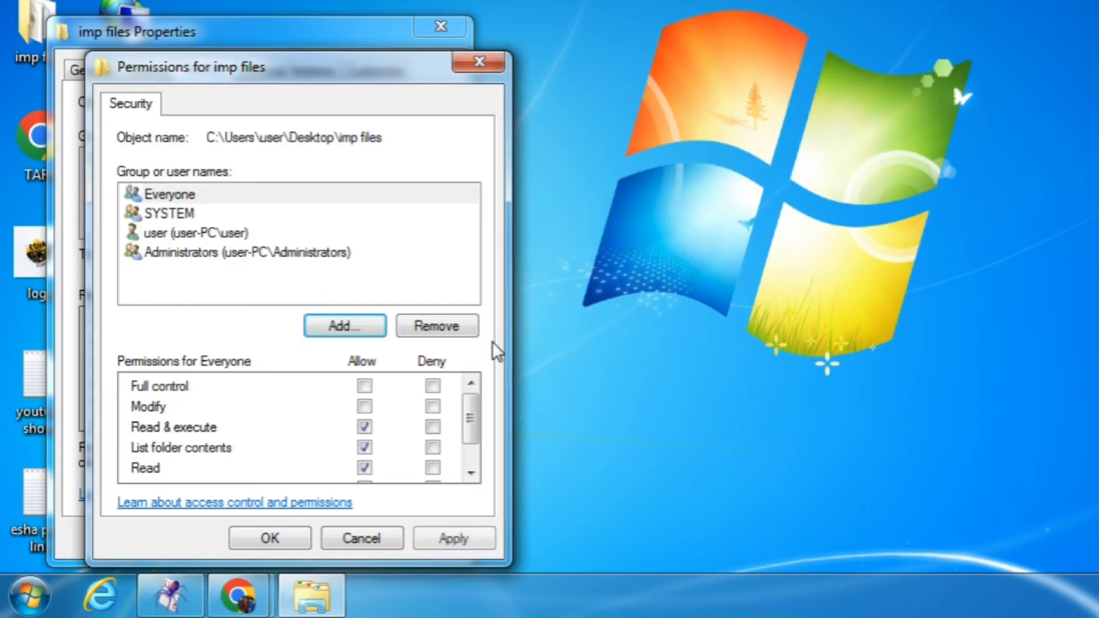
Step: Allow Everyone Full control in the folder's security permissions and apply the change
click(193, 198)
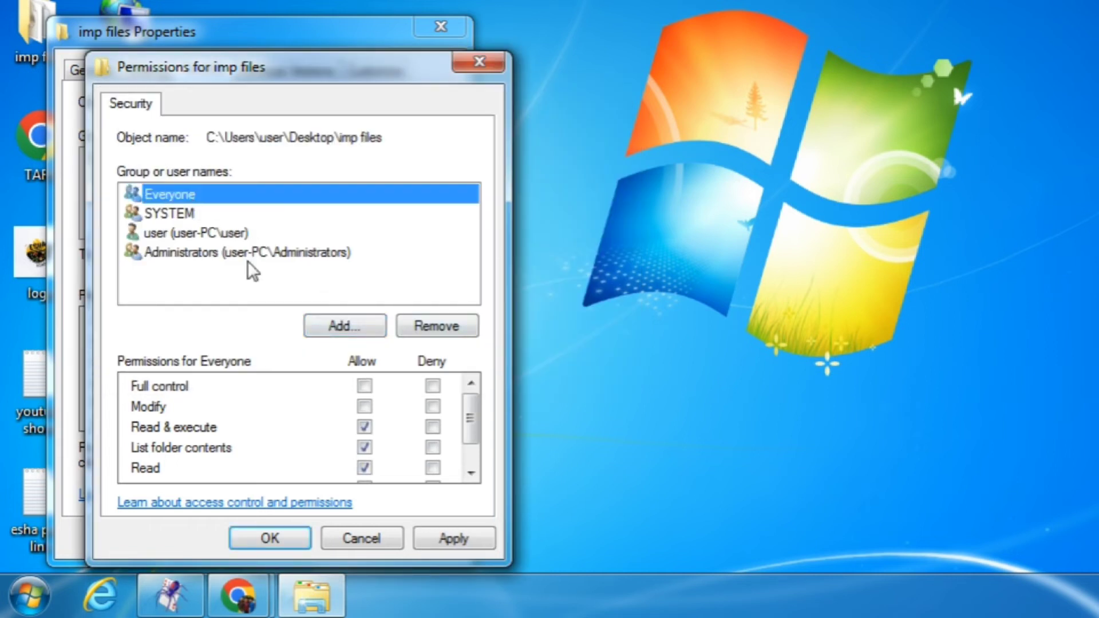
click(365, 387)
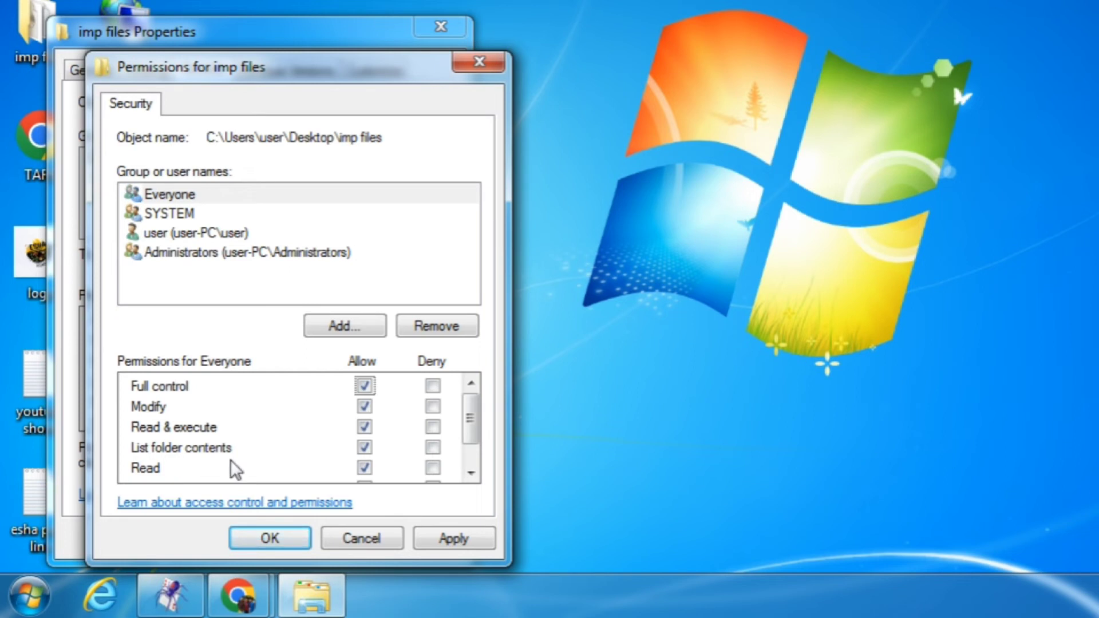
click(445, 538)
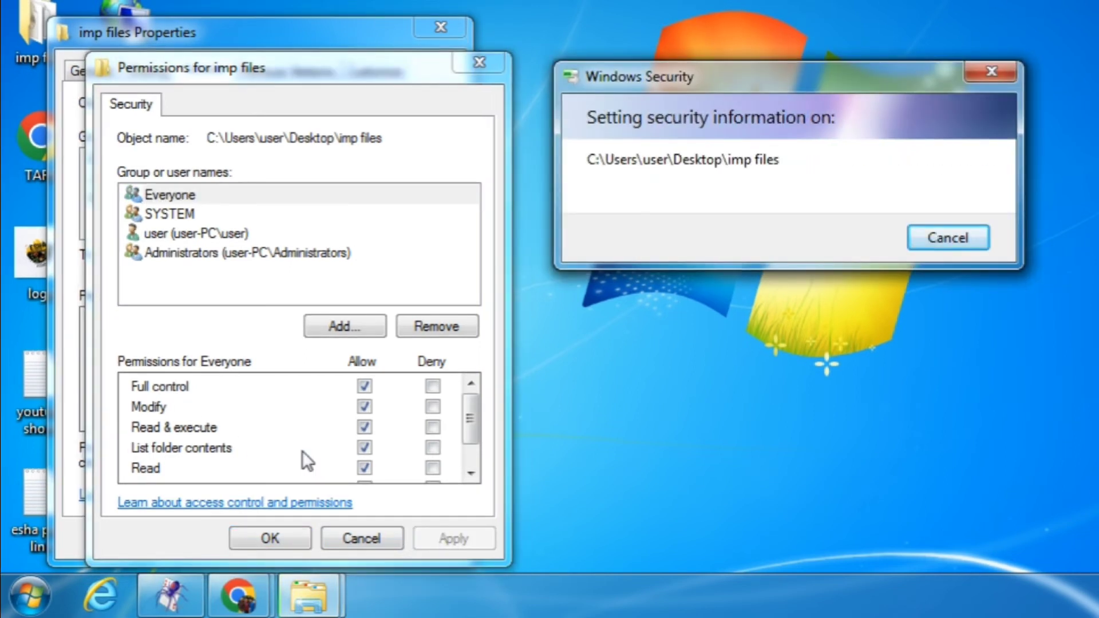
click(278, 536)
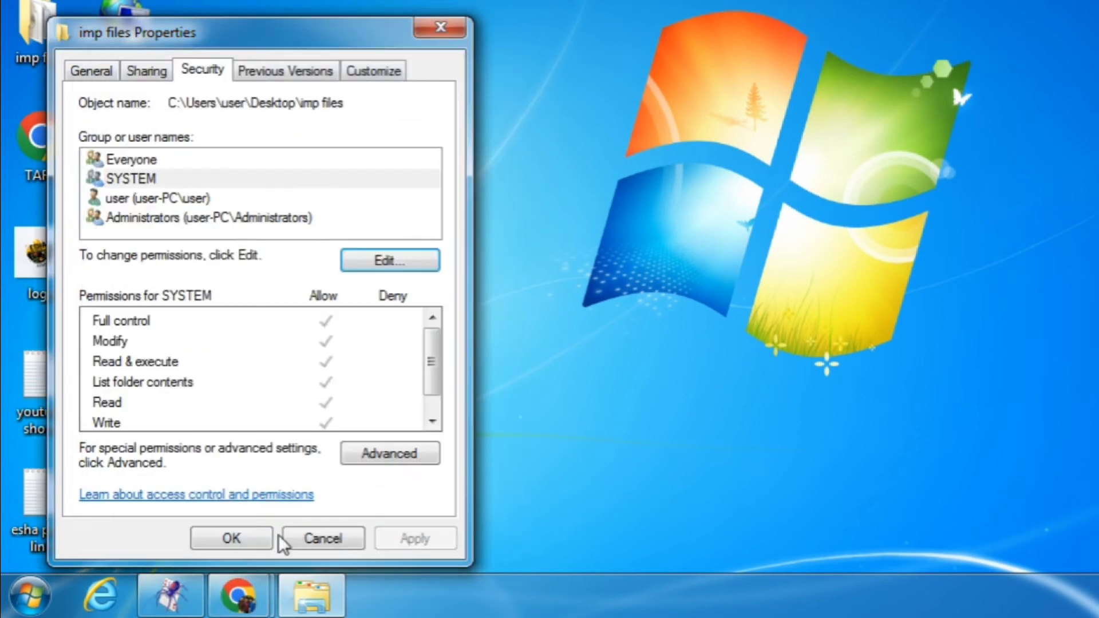
Step: Enable "Share this folder" in the Advanced Sharing settings of the "imp files" folder
click(139, 68)
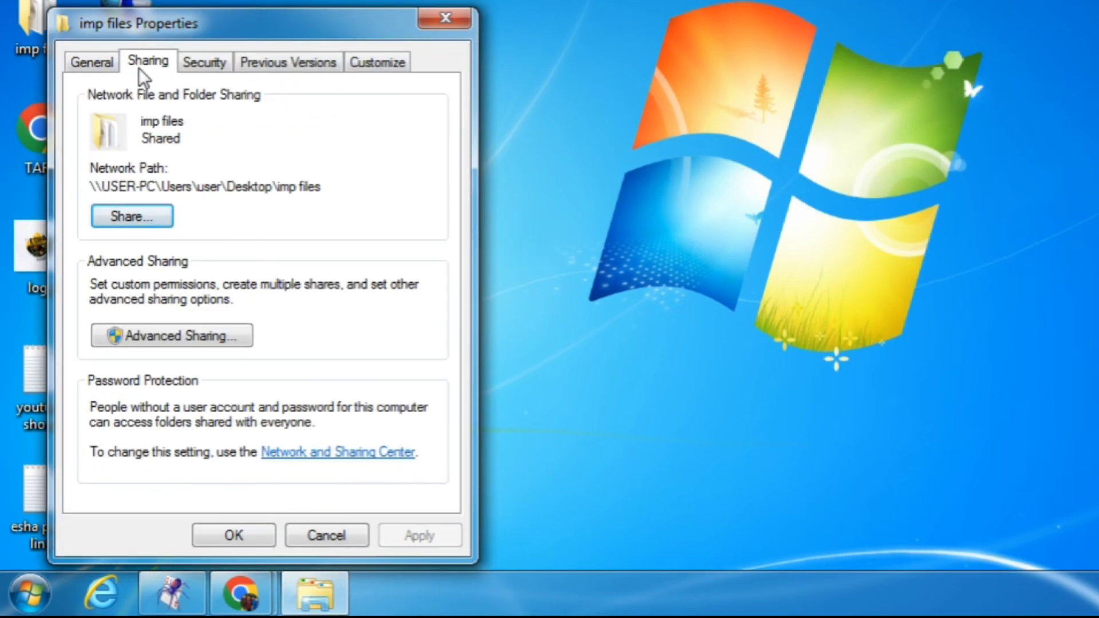
click(133, 336)
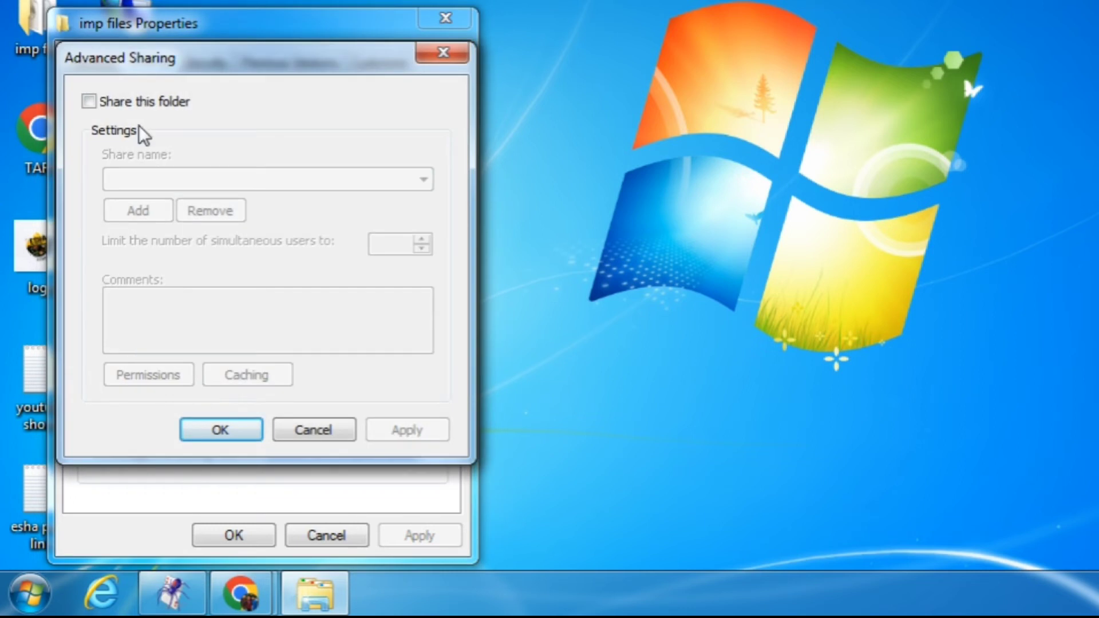
click(137, 106)
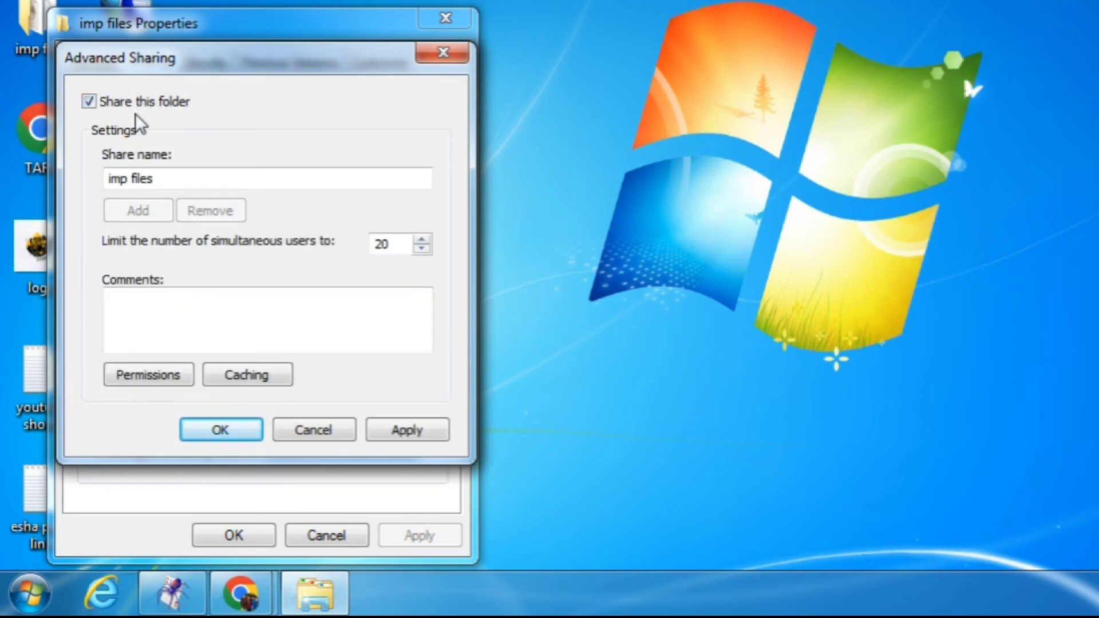
Step: Allow Everyone Full Control in the share permissions and confirm the folder's Advanced Sharing settings
click(149, 373)
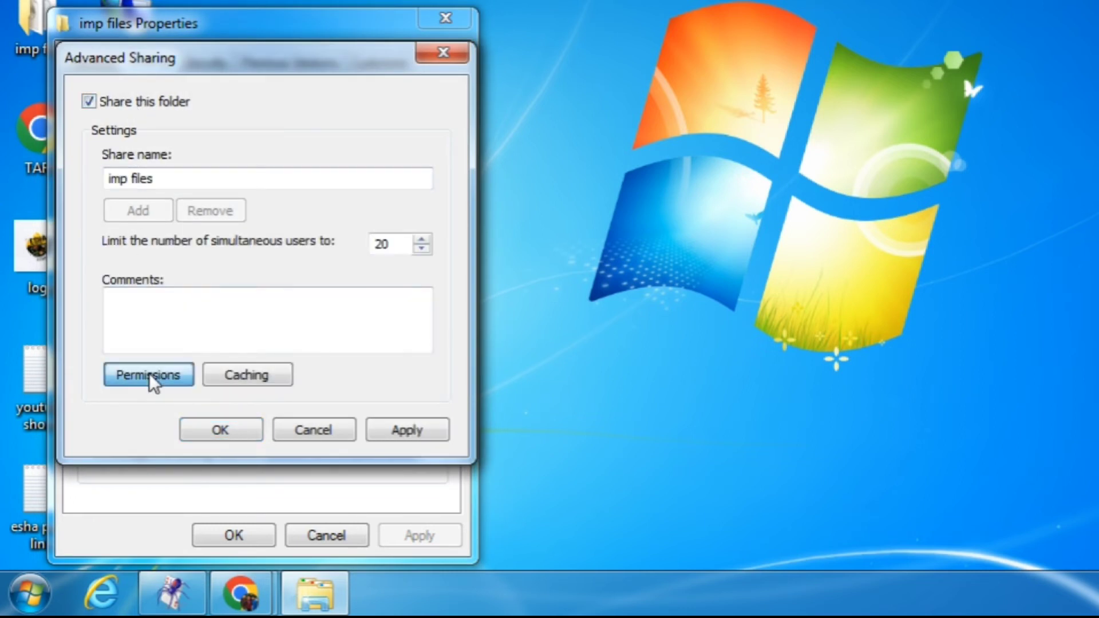
click(358, 340)
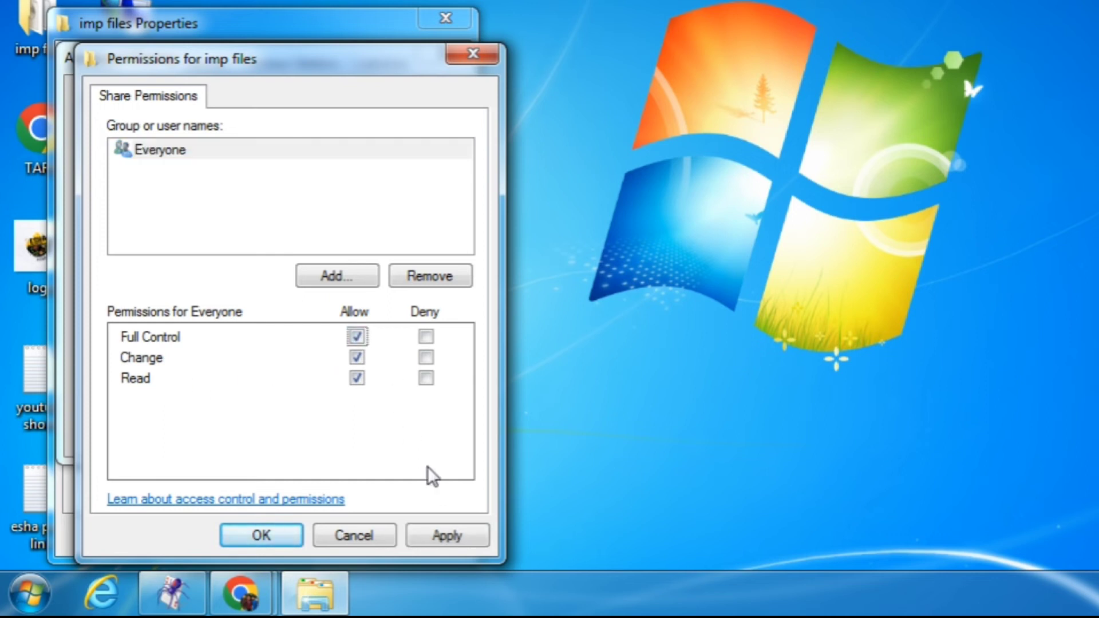
click(447, 536)
click(259, 536)
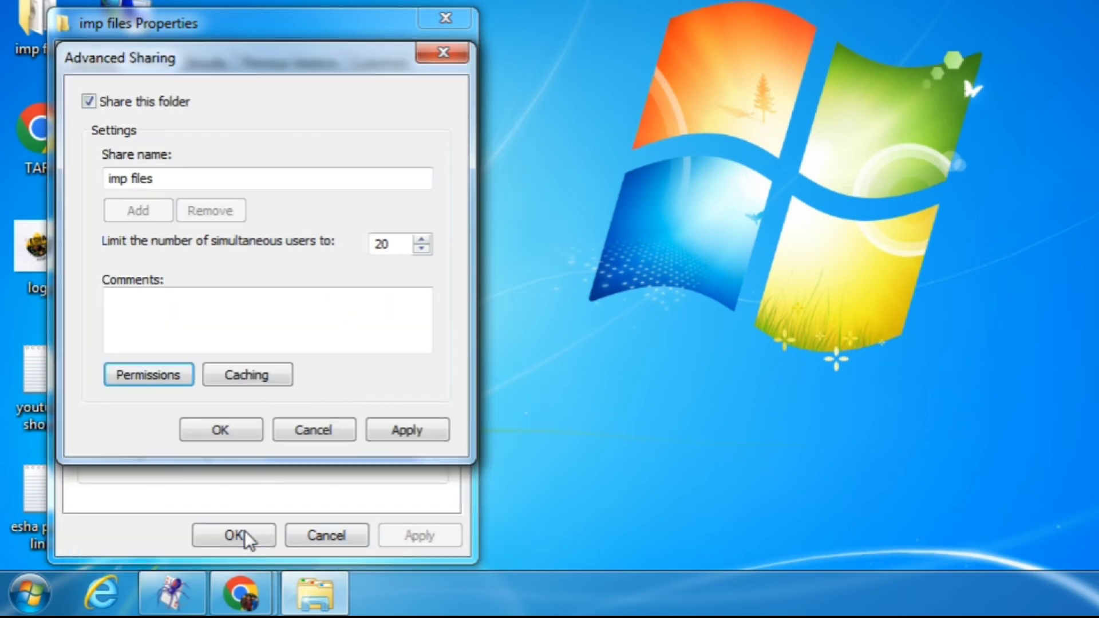
click(236, 434)
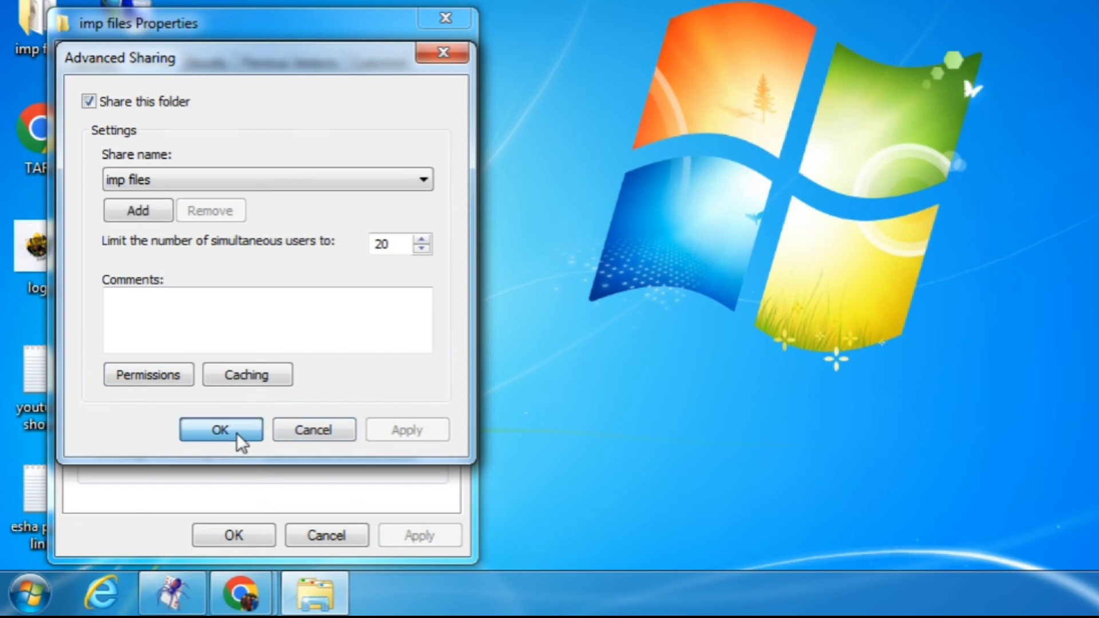
Step: Close the "imp files" folder's properties and open the properties of the documents (E:) drive from Computer
click(235, 538)
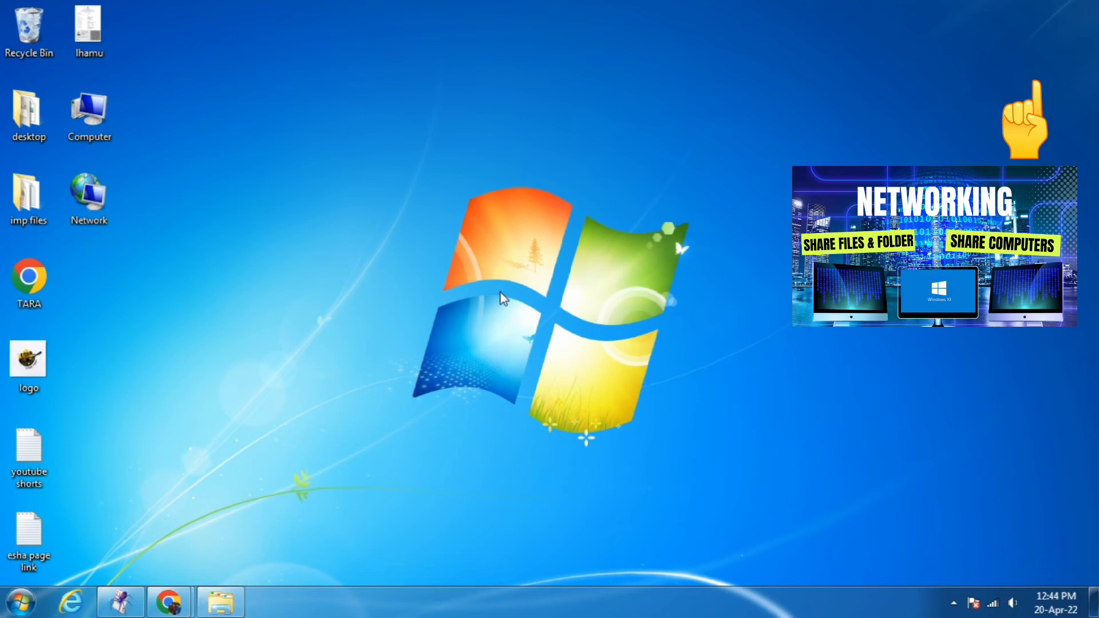
click(80, 114)
double_click(79, 113)
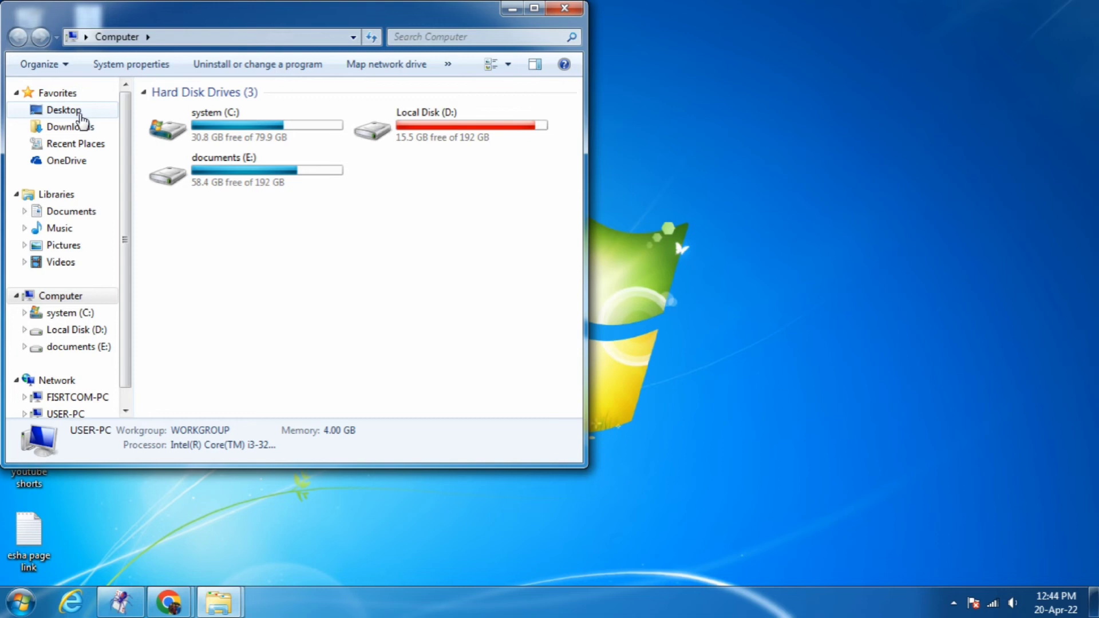
click(214, 167)
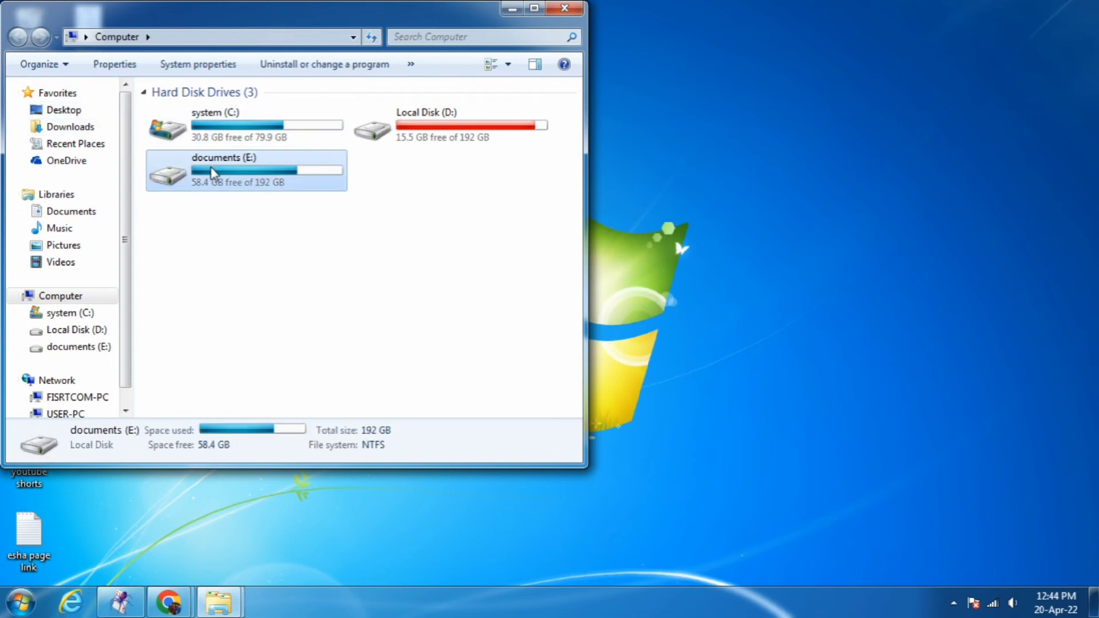
right_click(212, 167)
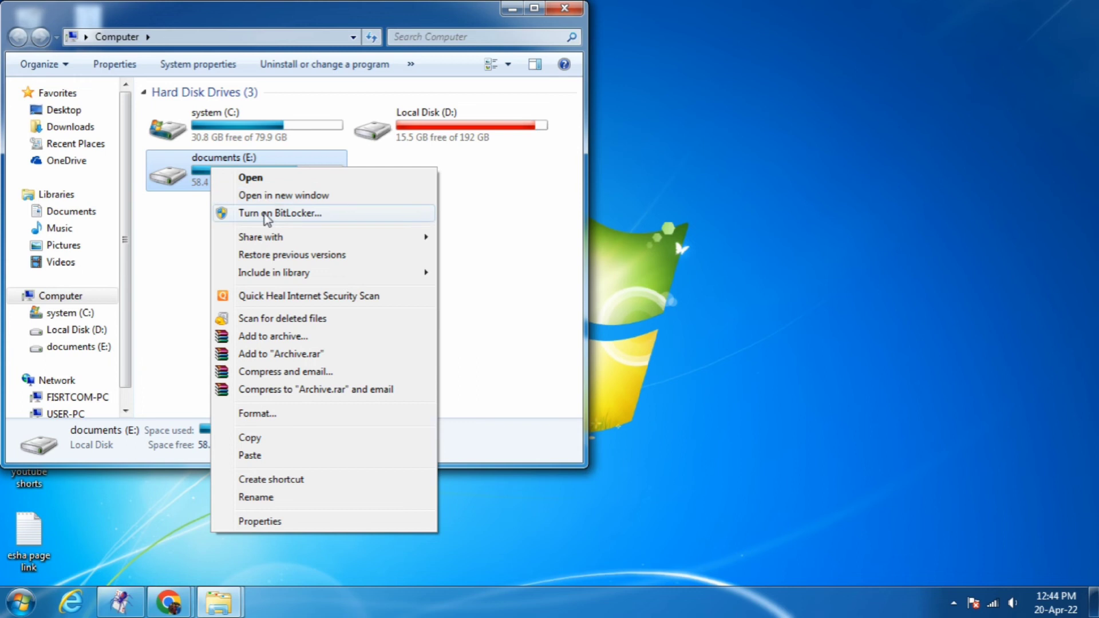
click(261, 521)
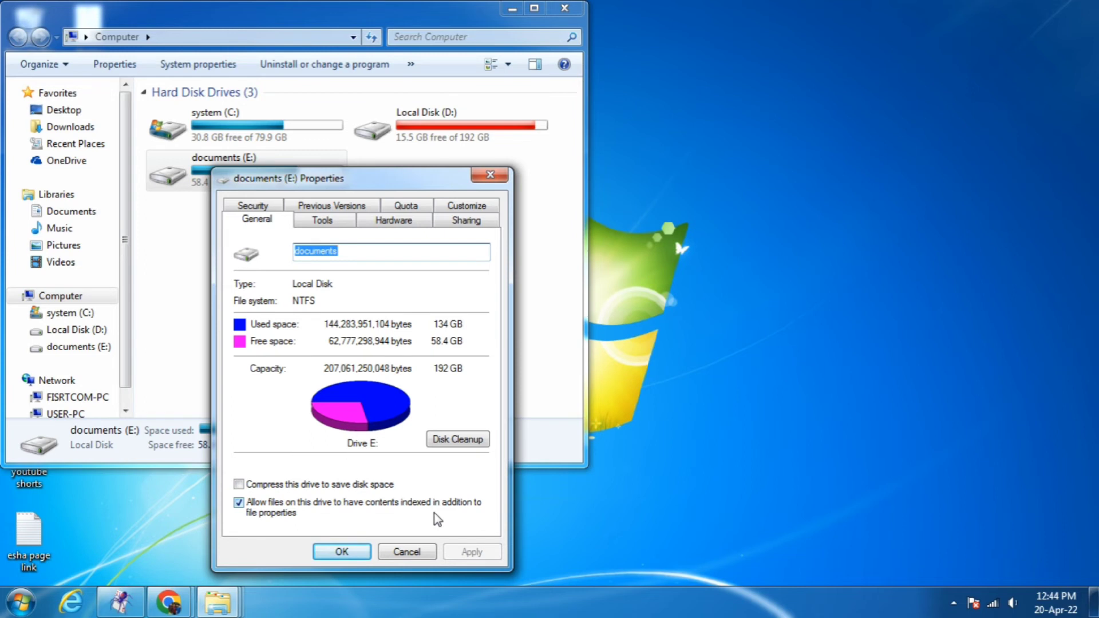
Step: Add the Everyone group to the security permissions of the documents (E:) drive
click(253, 205)
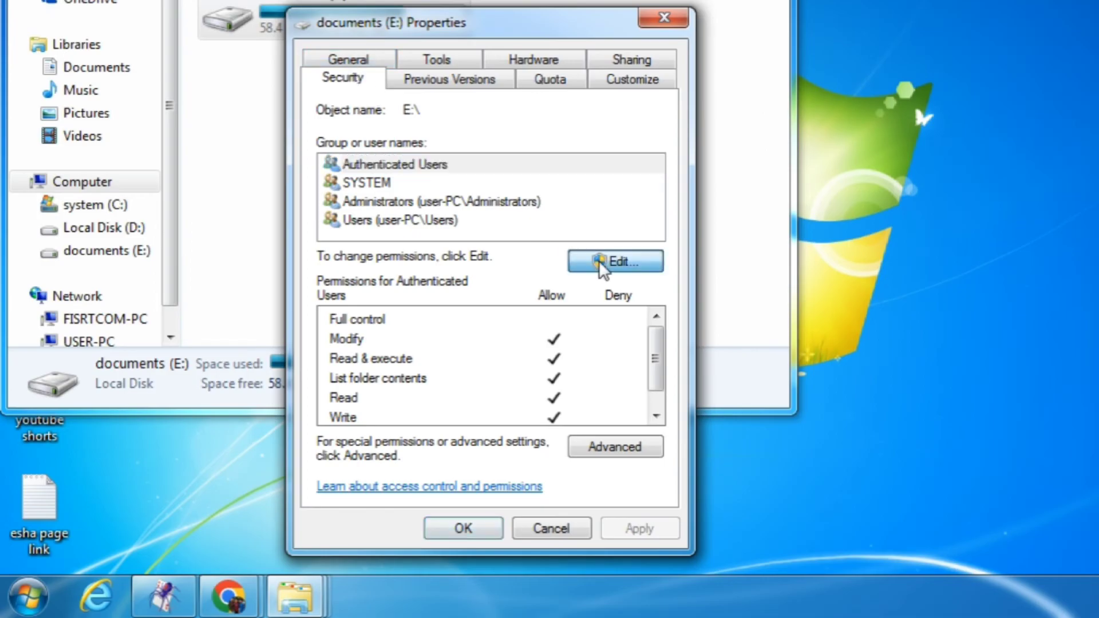
click(601, 263)
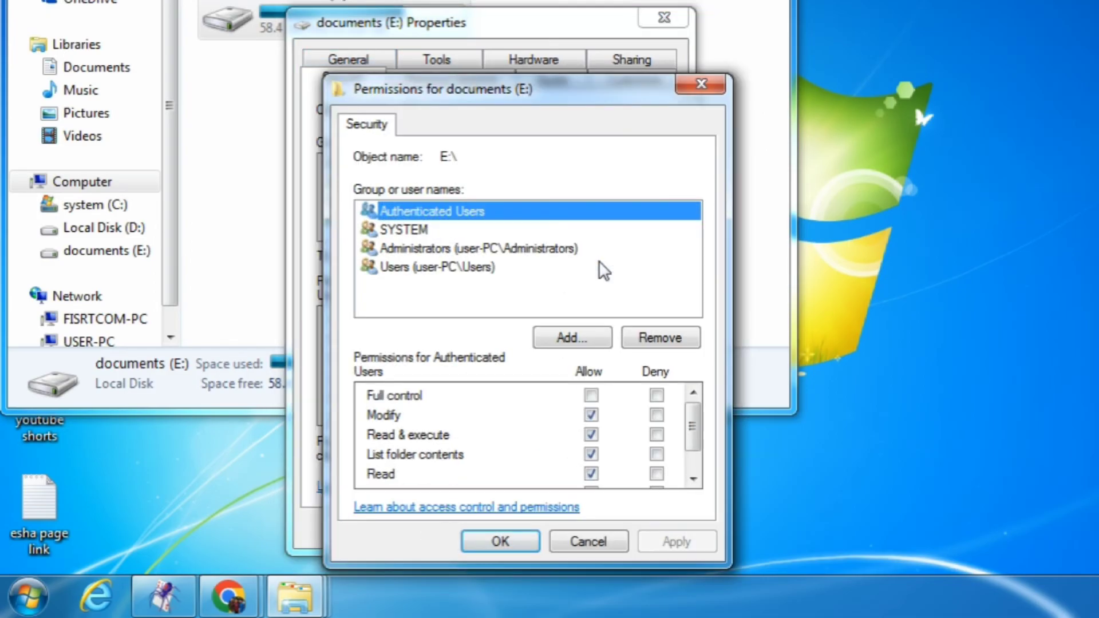
click(600, 343)
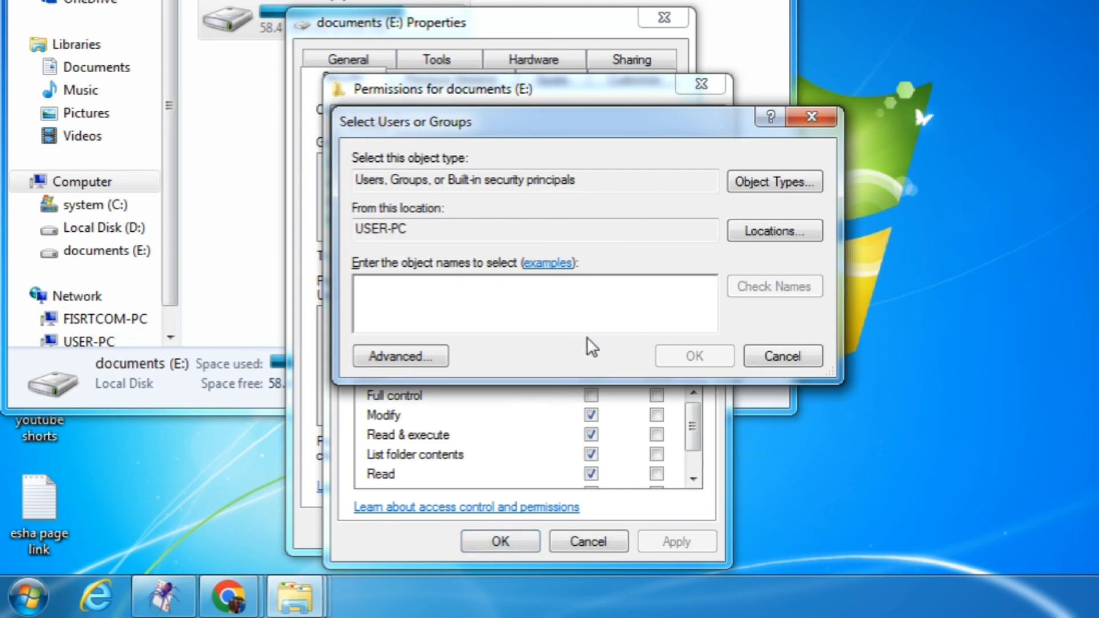
text(every)
text(one)
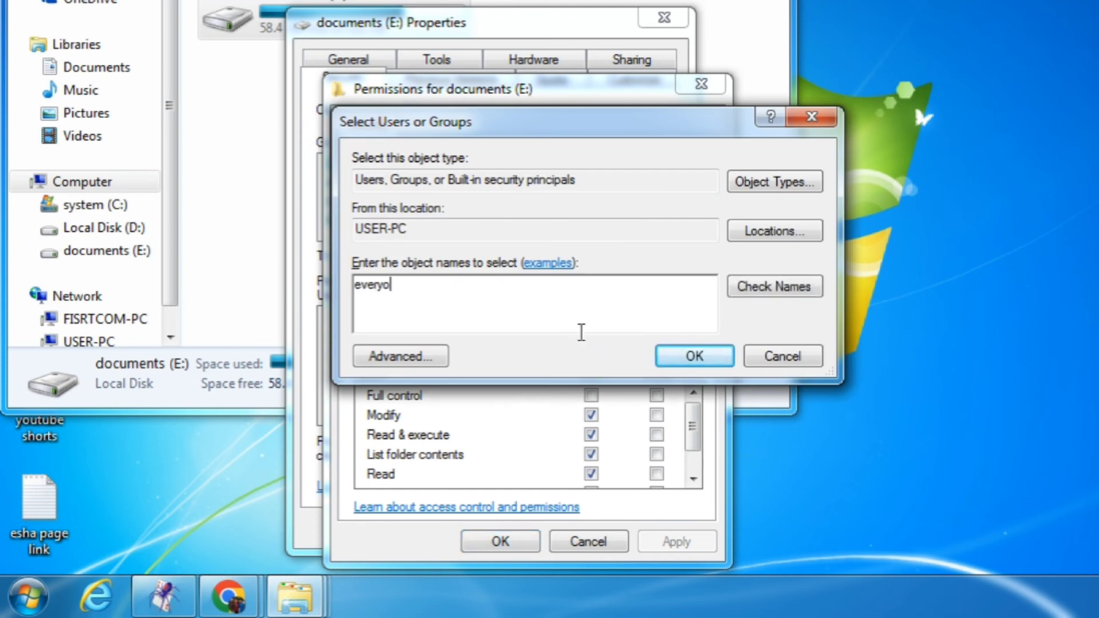
click(743, 284)
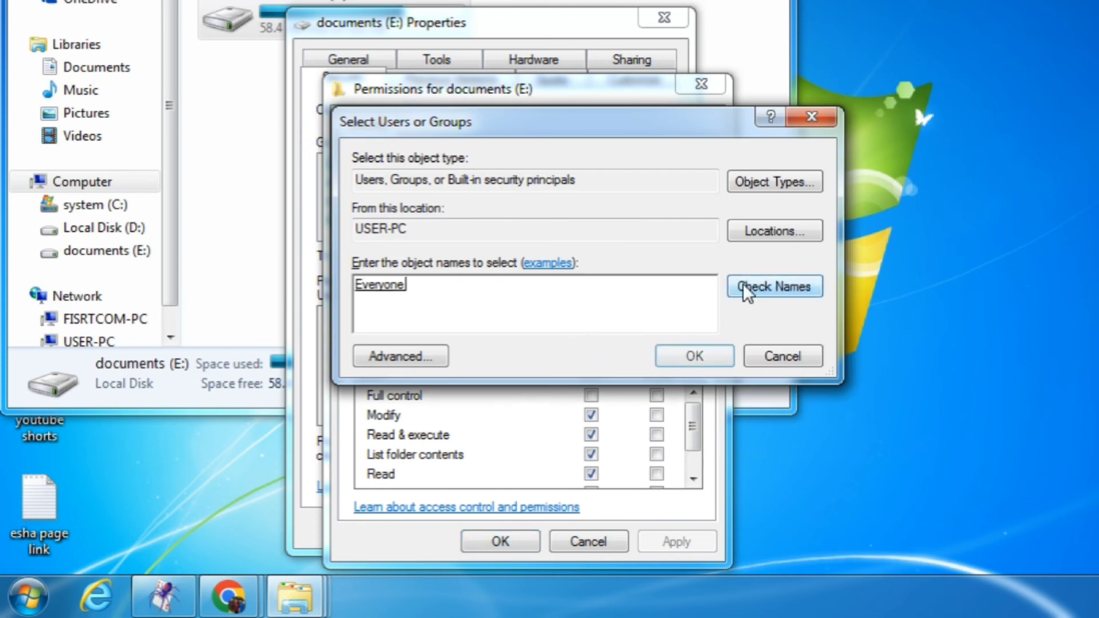
click(709, 358)
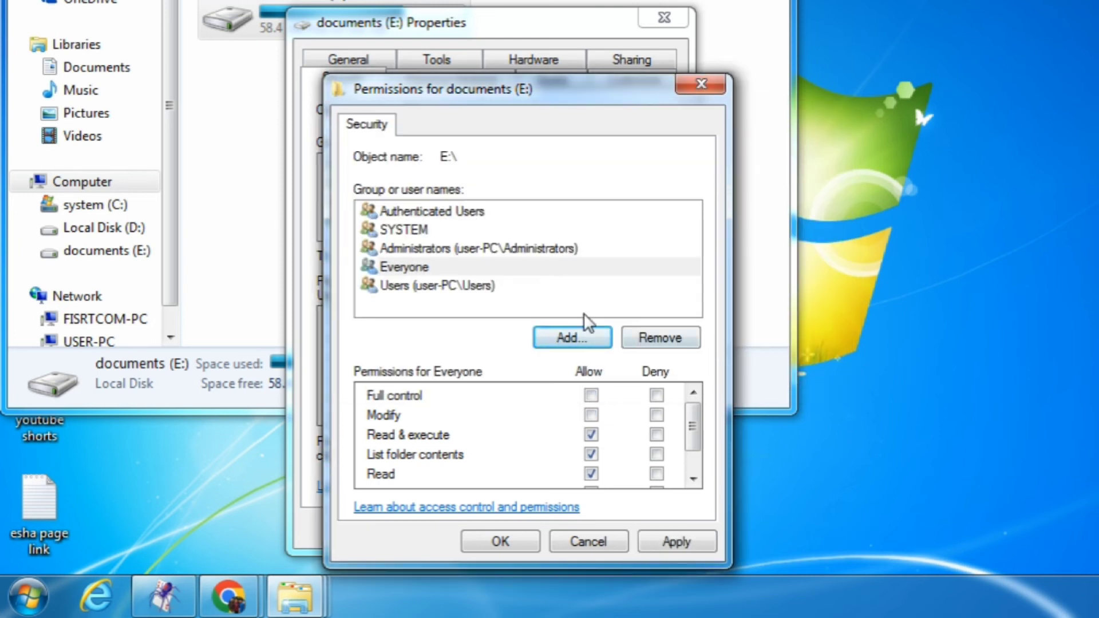
Step: Allow Everyone Full control in the E: drive's security permissions, then apply and confirm the change
click(478, 268)
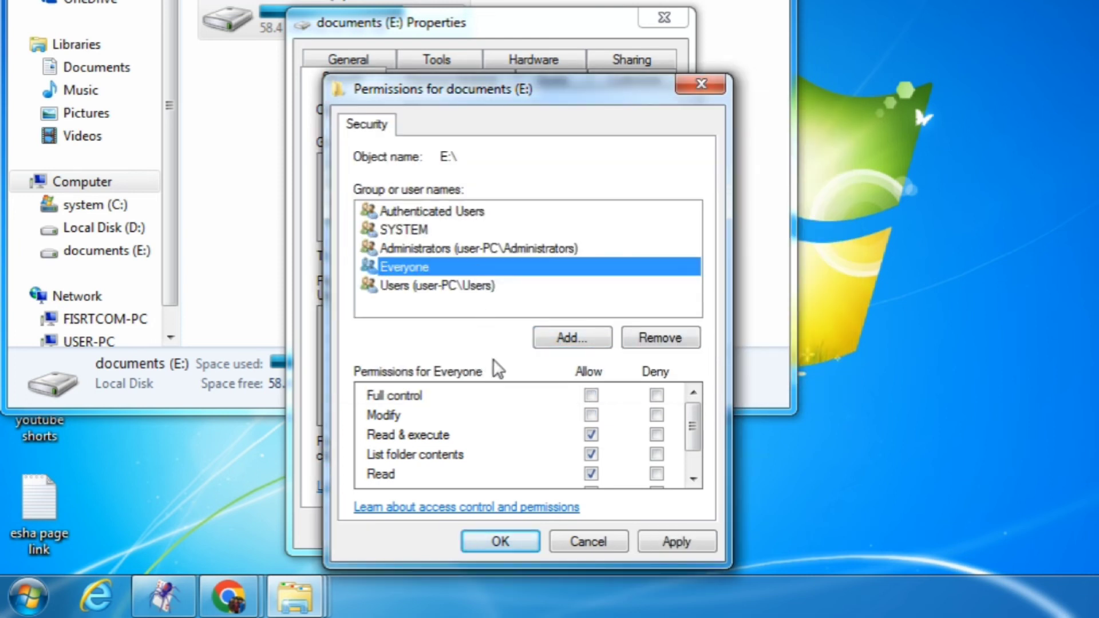
click(592, 396)
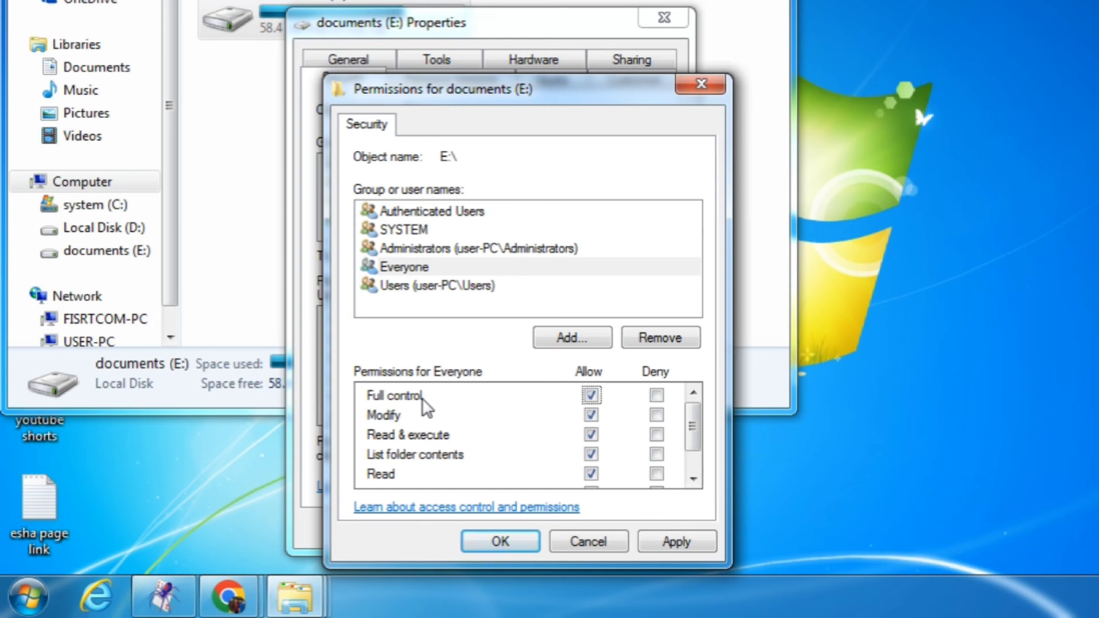
click(664, 541)
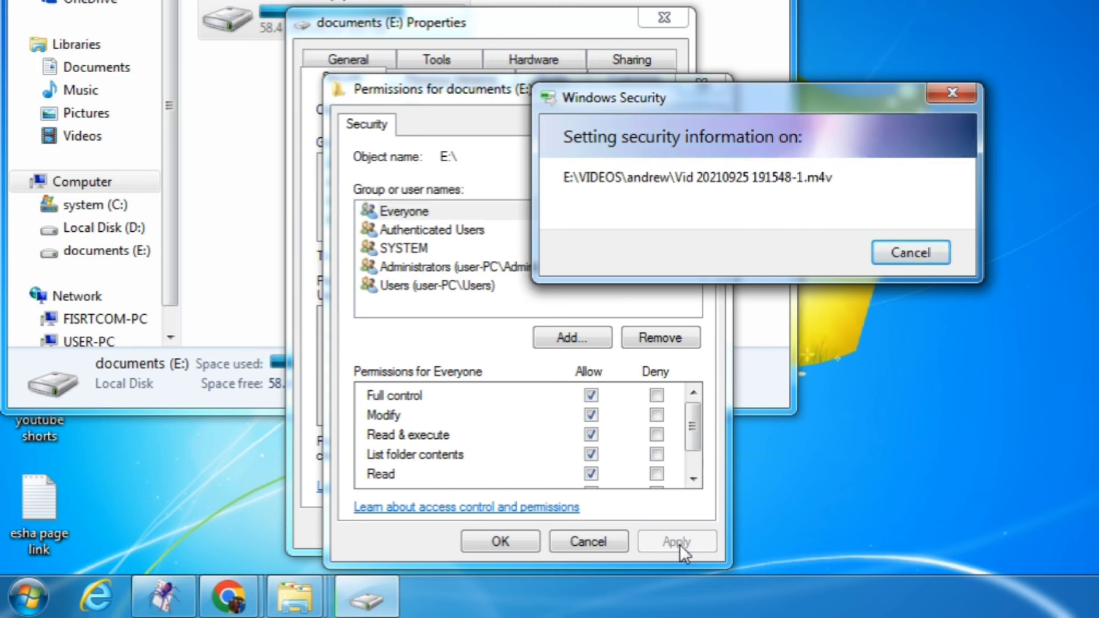
click(680, 545)
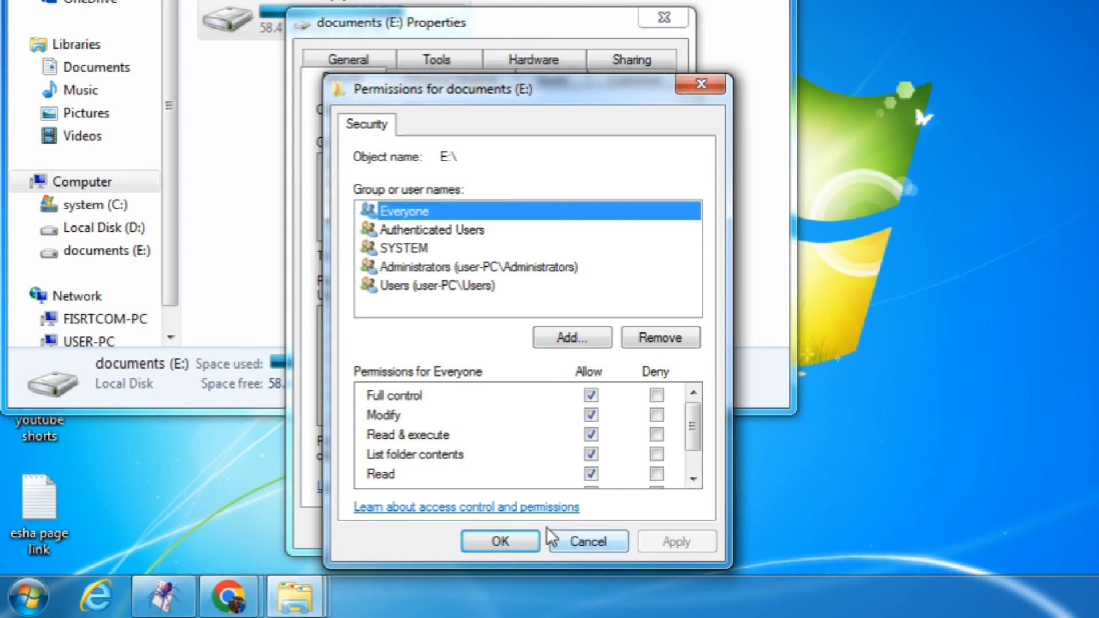
click(511, 537)
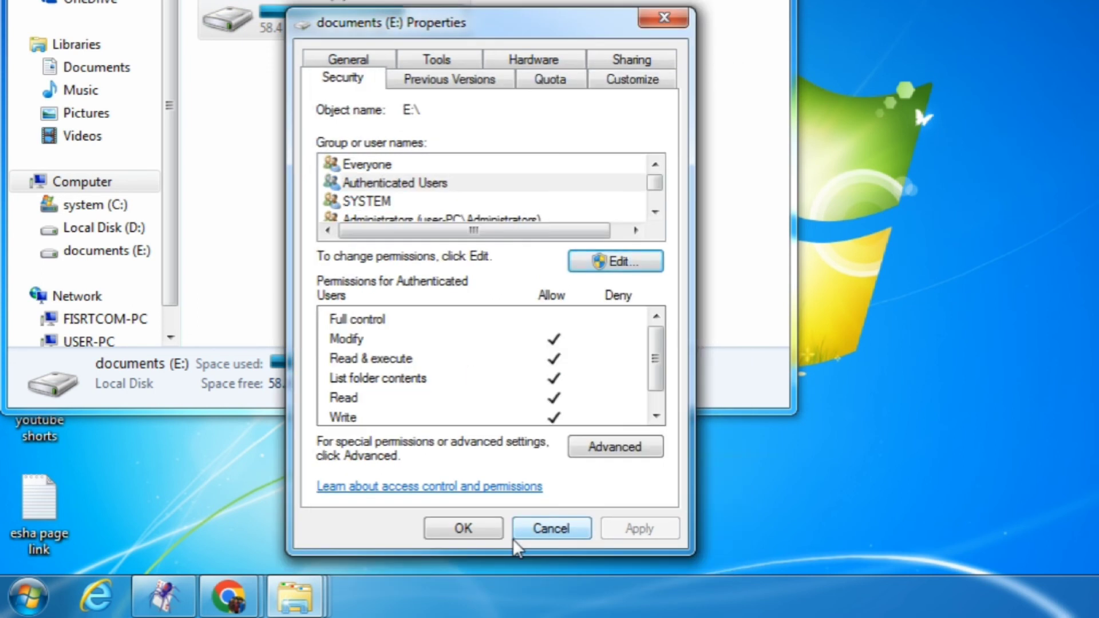
Step: Enable "Share this folder" in the Advanced Sharing settings of the documents (E:) drive
click(654, 63)
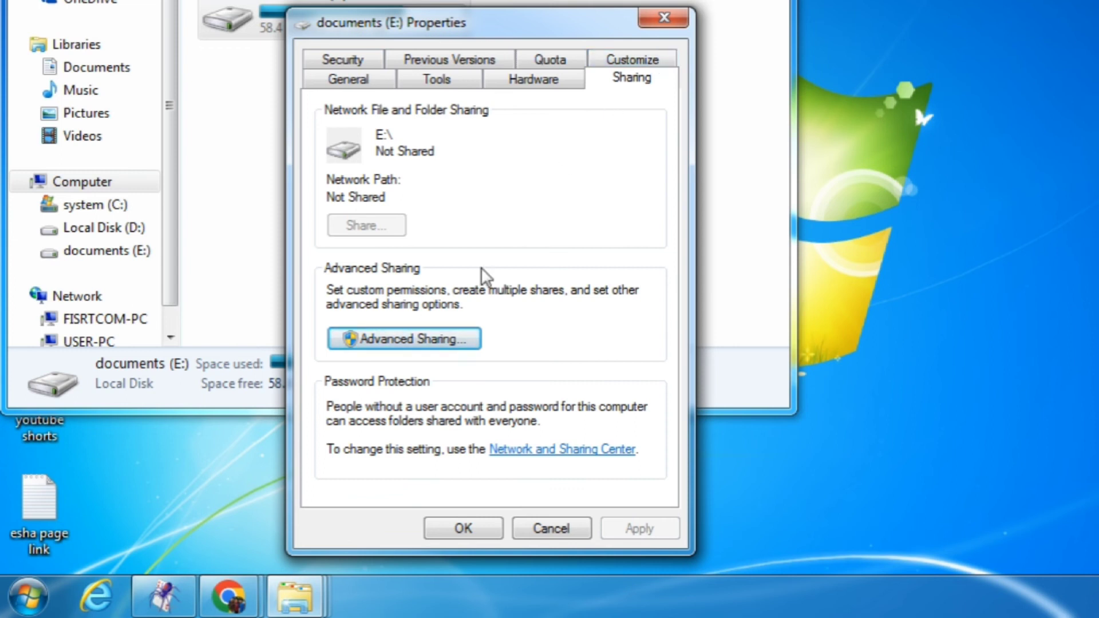
click(447, 340)
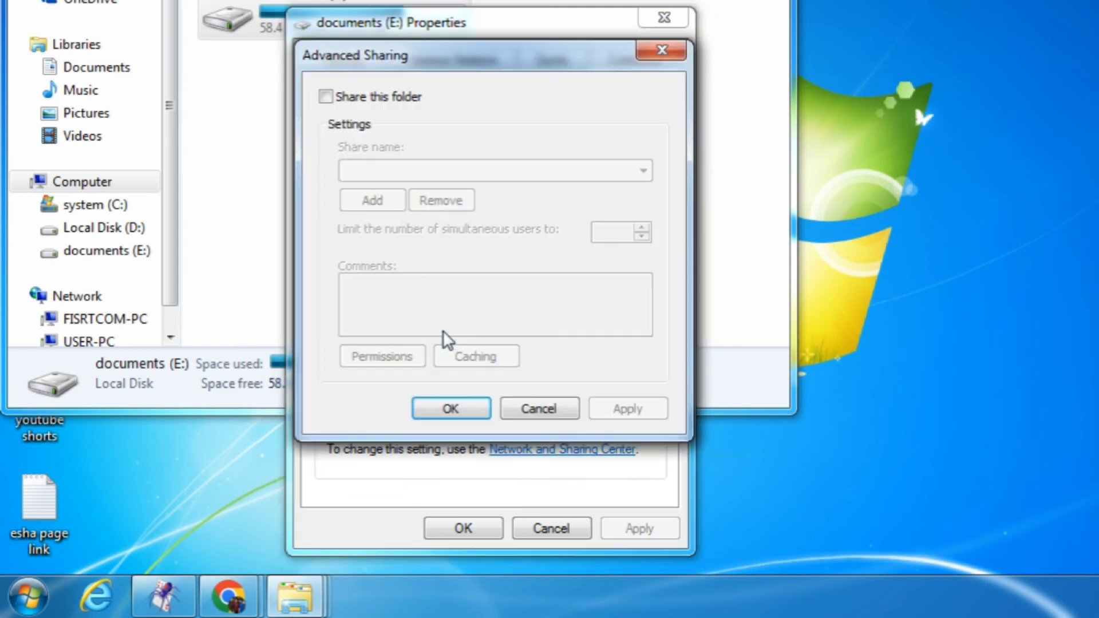
click(376, 96)
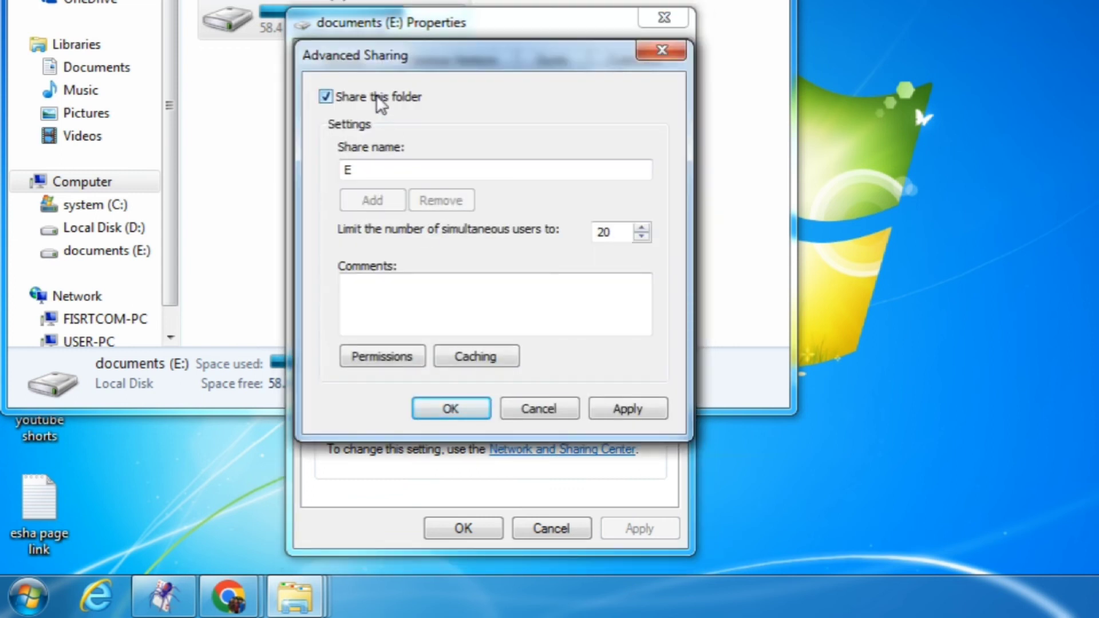
Step: Allow Everyone Full Control in the E share permissions, apply the sharing settings and close the drive's properties
click(350, 362)
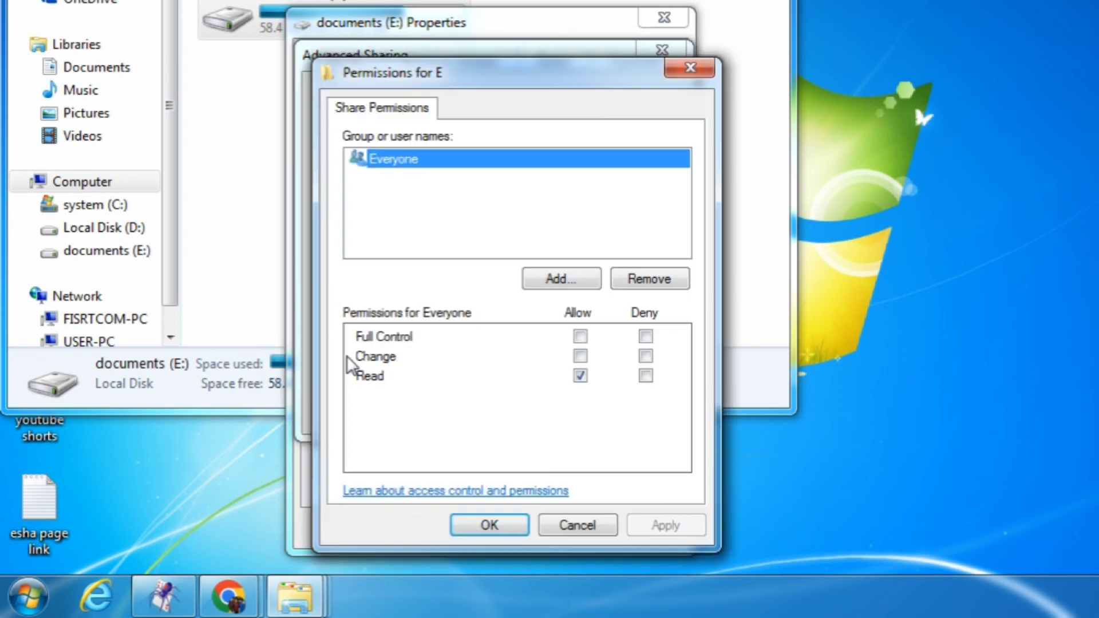
click(580, 337)
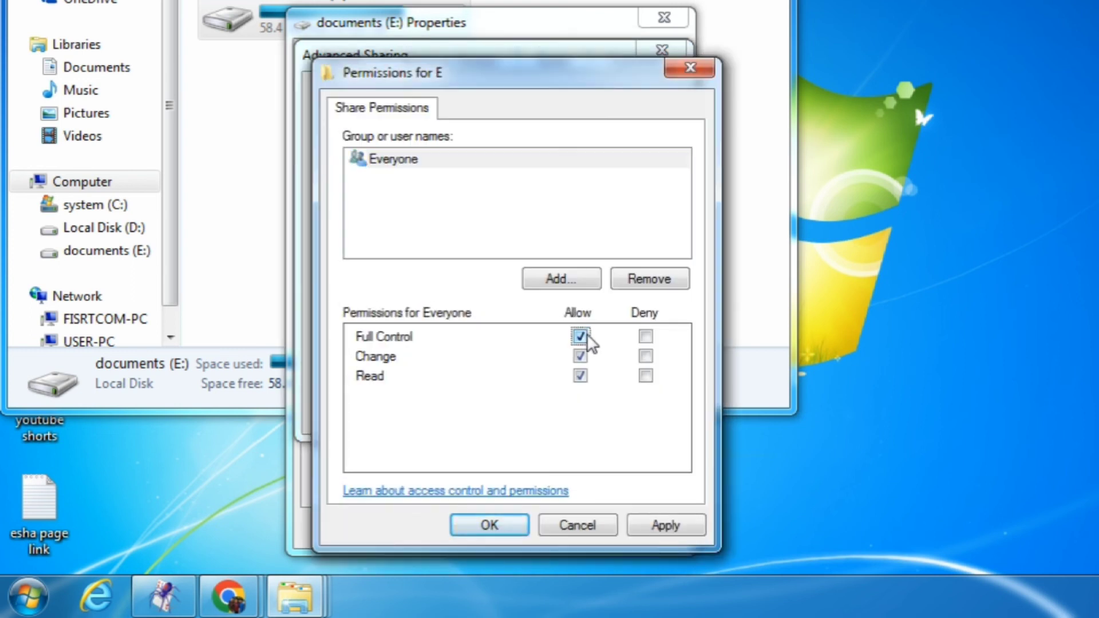
click(657, 527)
click(508, 525)
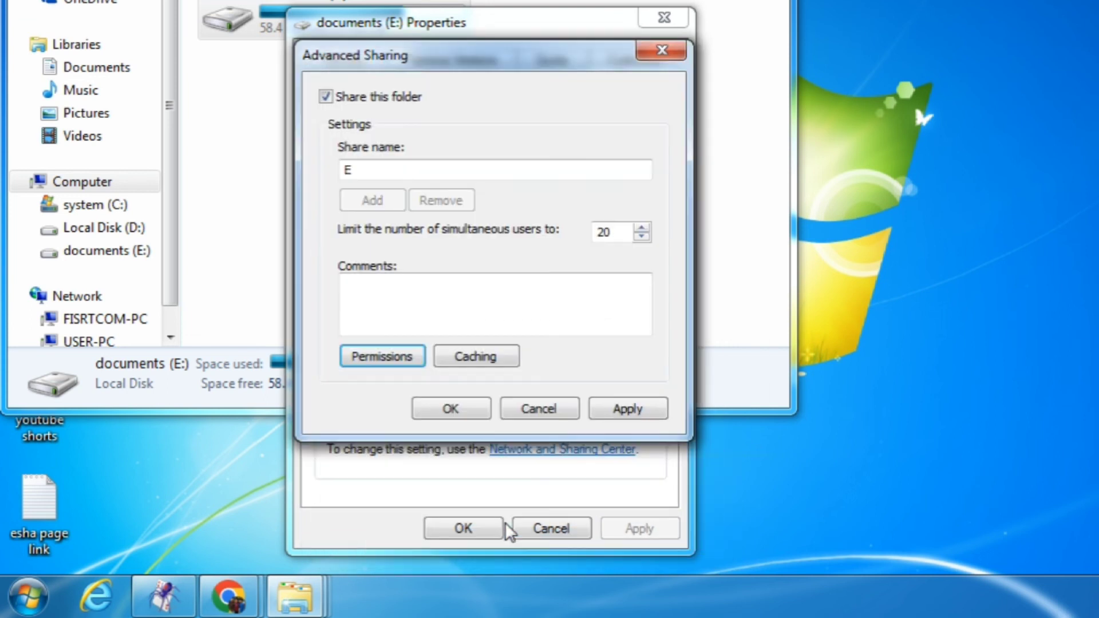
click(638, 421)
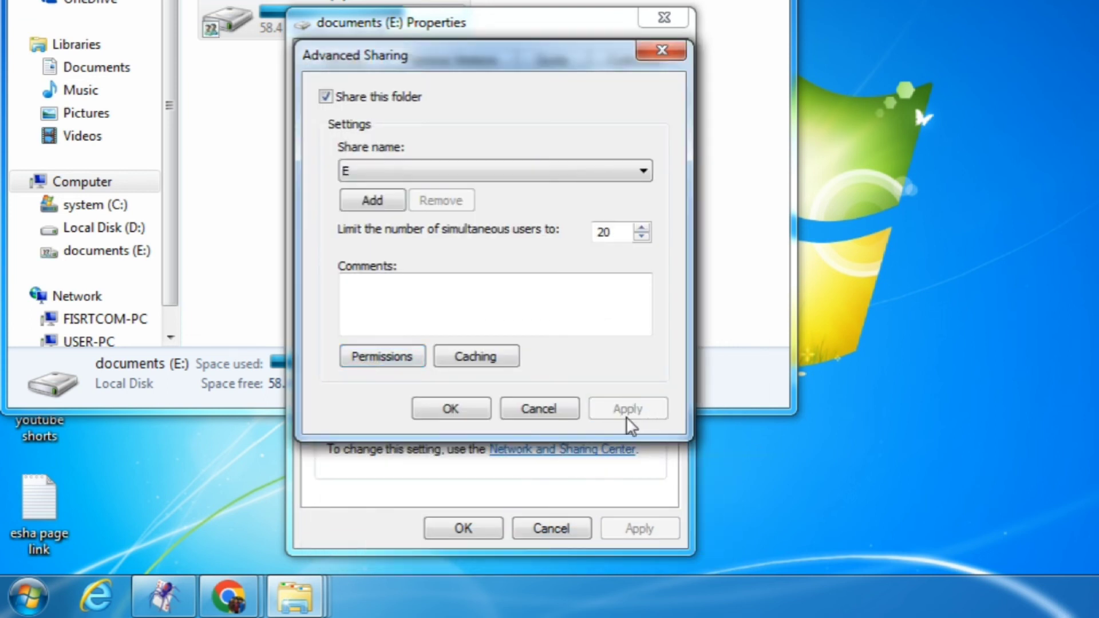
click(475, 411)
click(465, 526)
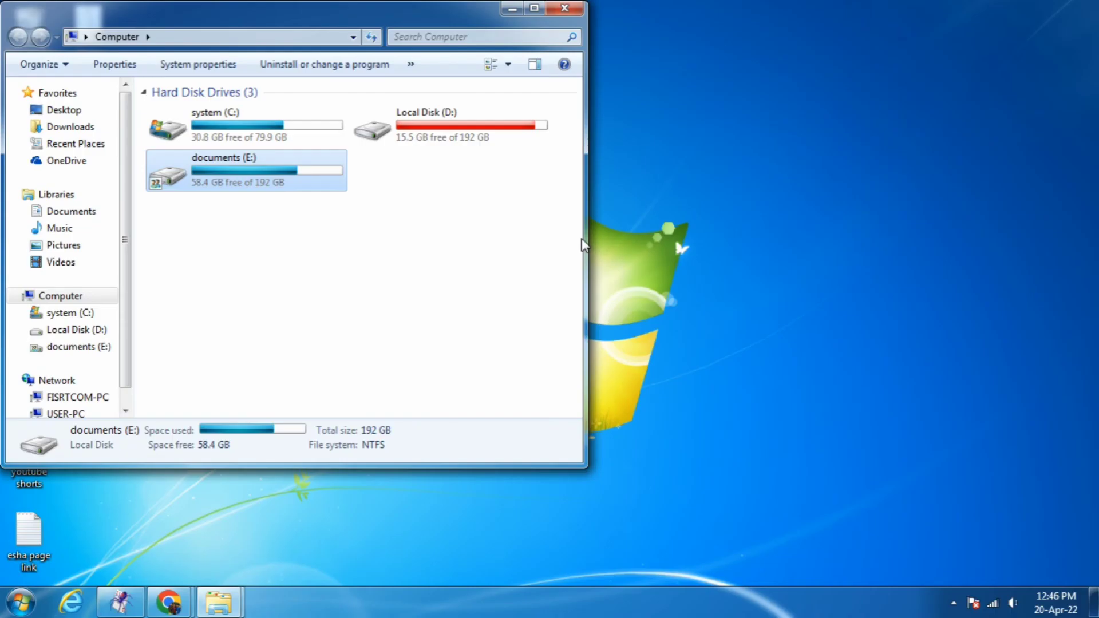
Step: Close the Computer window and refresh the desktop
click(558, 8)
right_click(545, 35)
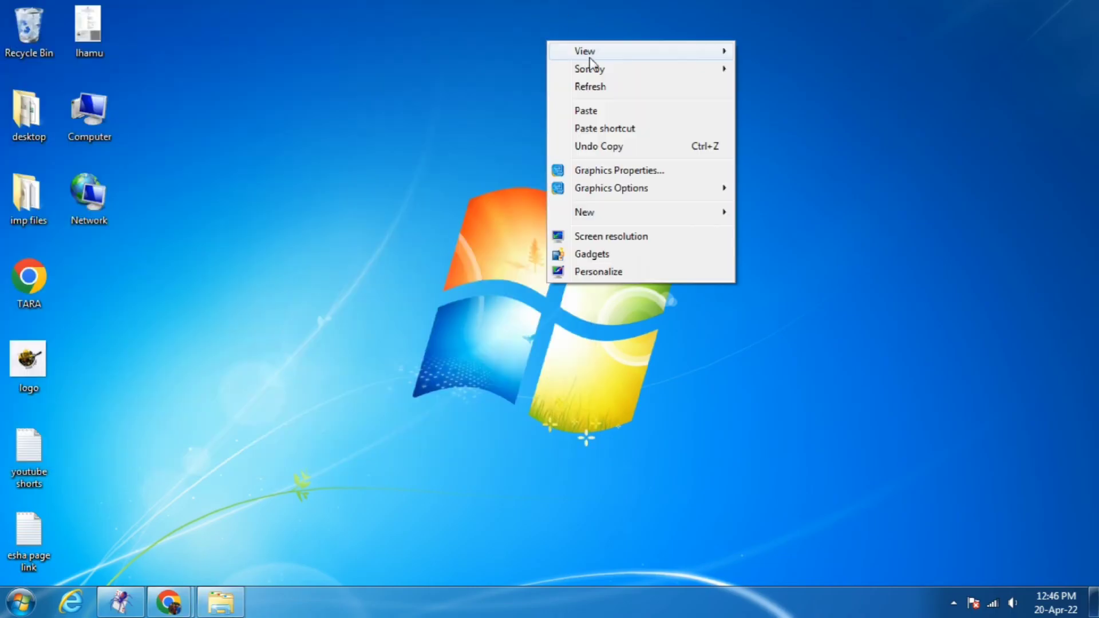
click(581, 86)
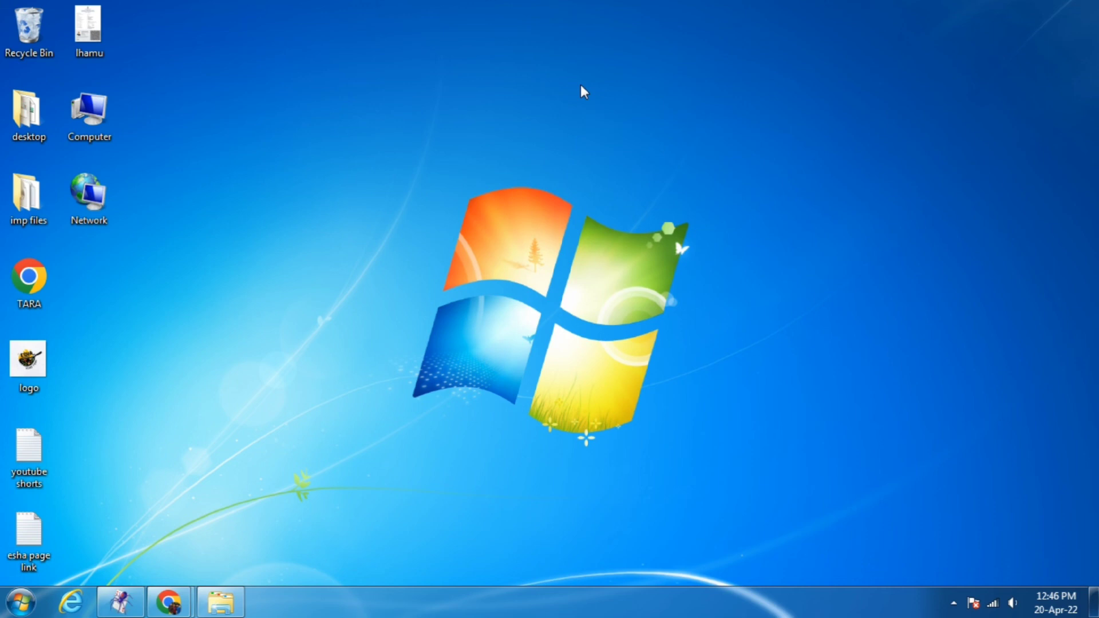
Step: Check the shares of USER-PC on the network, look inside the shared "imp files" folder and return to the share list
double_click(89, 195)
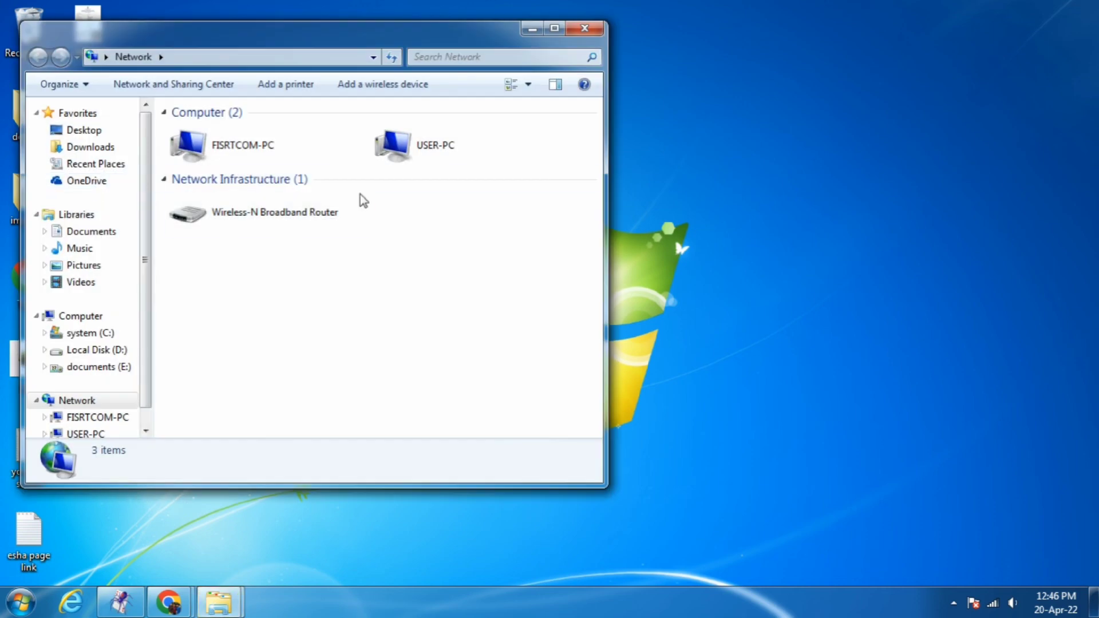
double_click(428, 164)
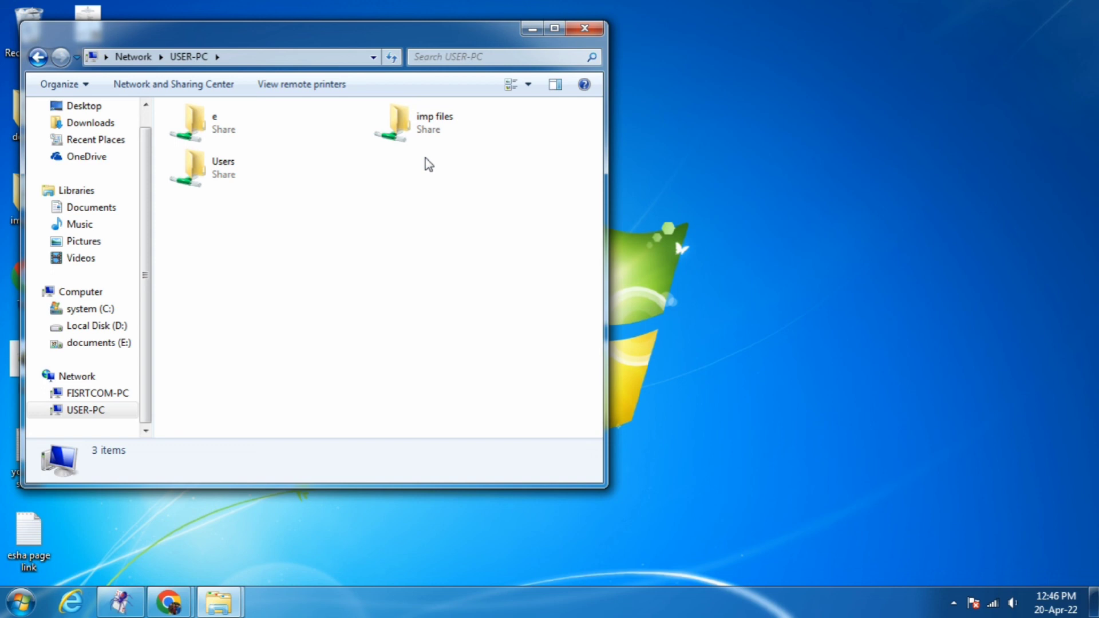
click(422, 143)
click(282, 133)
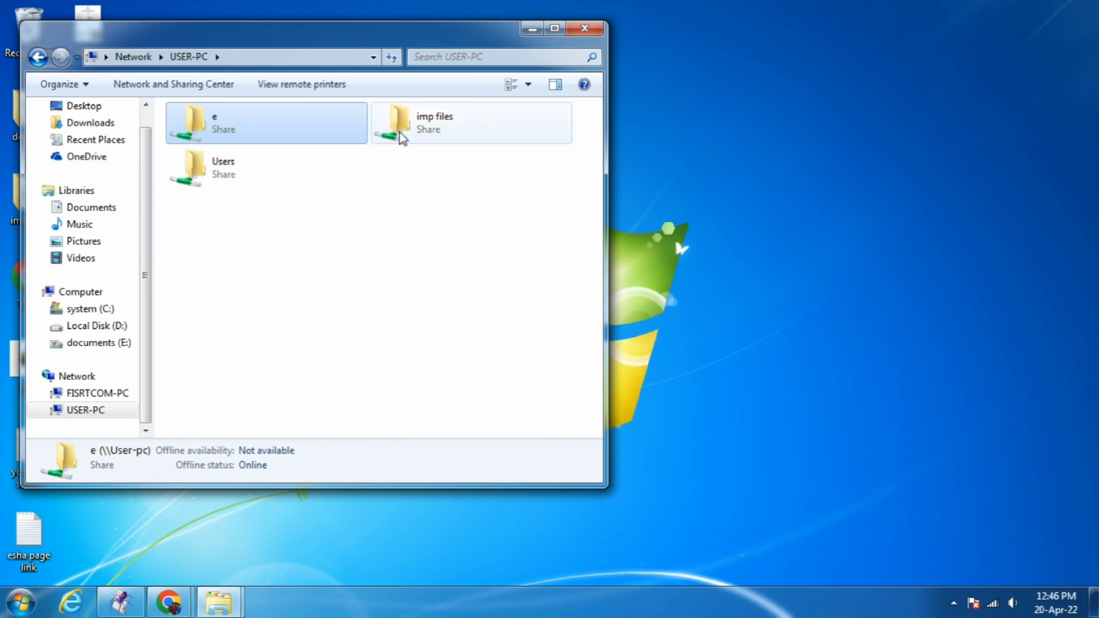
double_click(372, 139)
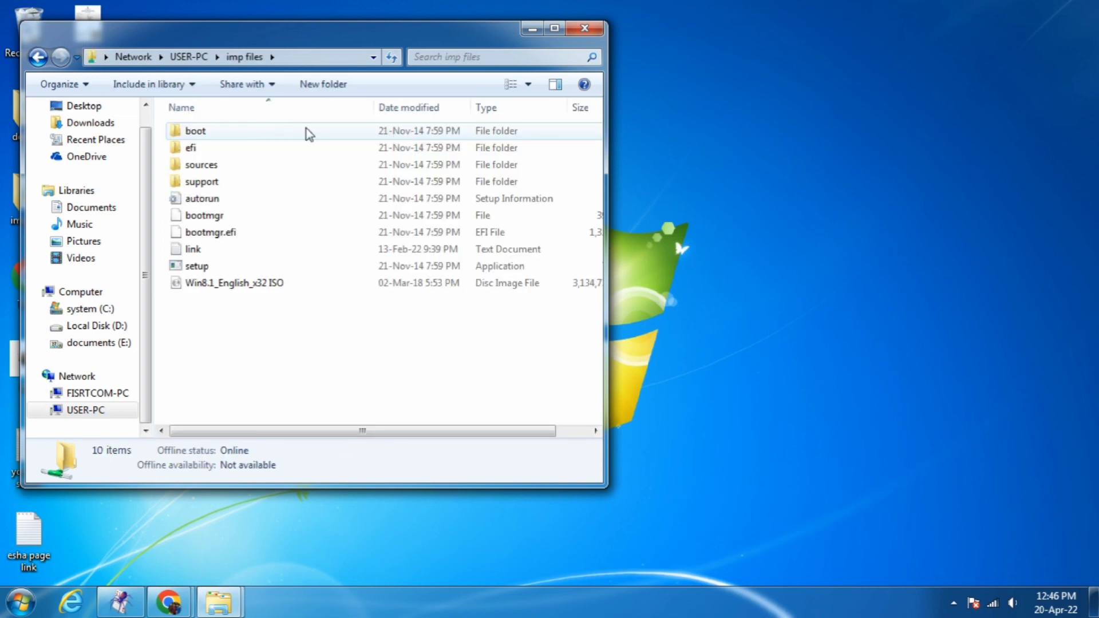
click(38, 57)
click(38, 57)
click(40, 59)
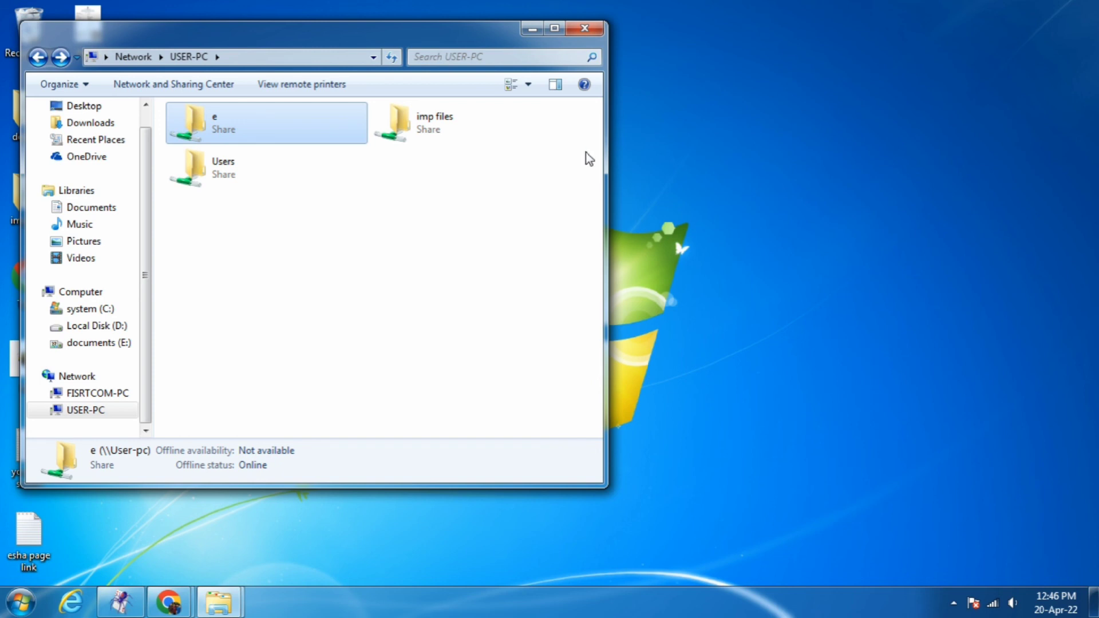
Step: Close the USER-PC network window and refresh the desktop
click(592, 32)
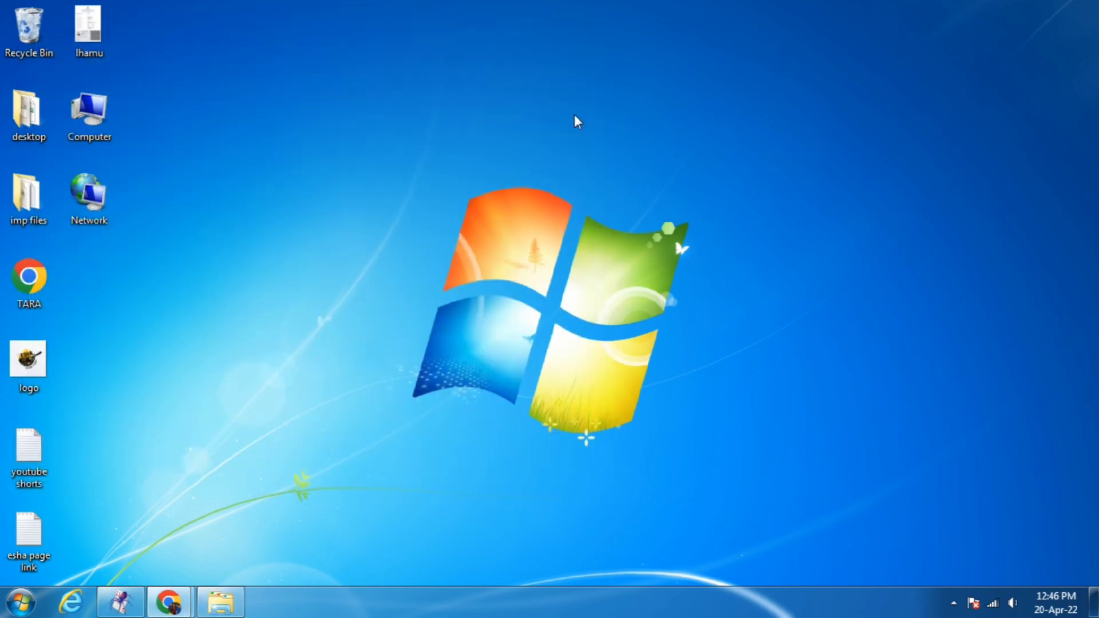
right_click(574, 114)
click(576, 163)
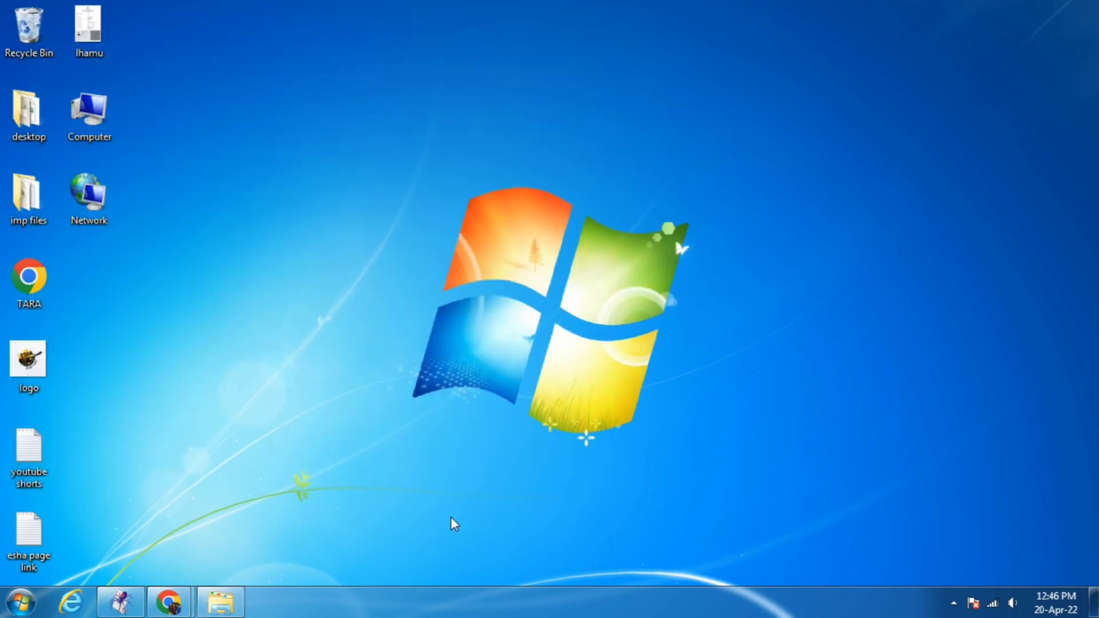